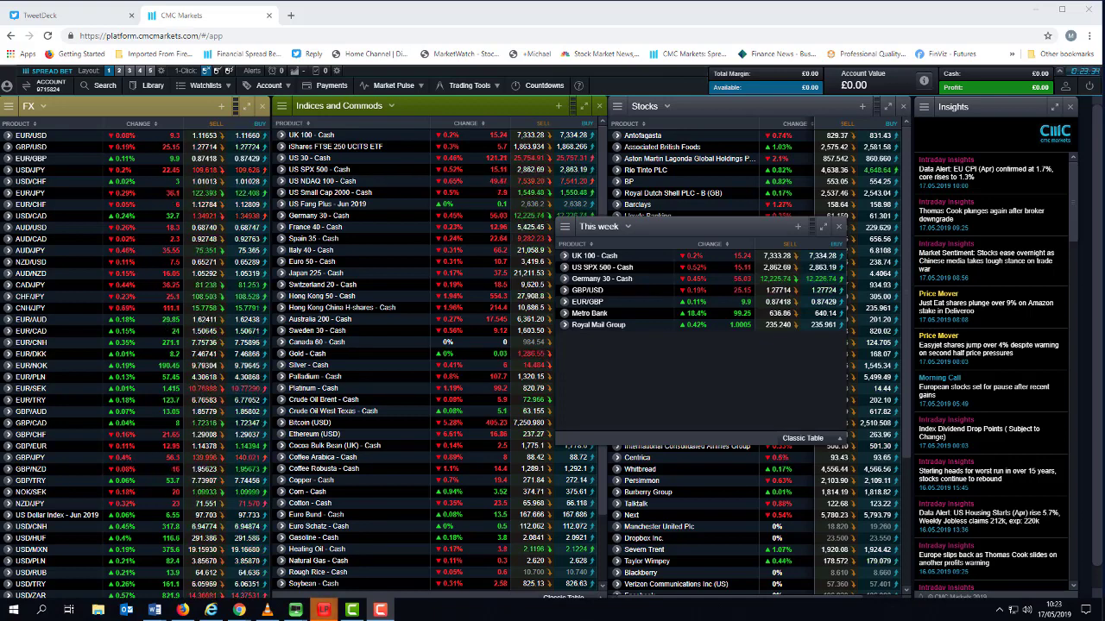
Open a Germany 30 - Cash chart with the Indices and Commods template, move it left and enlarge it.
right_click(570, 284)
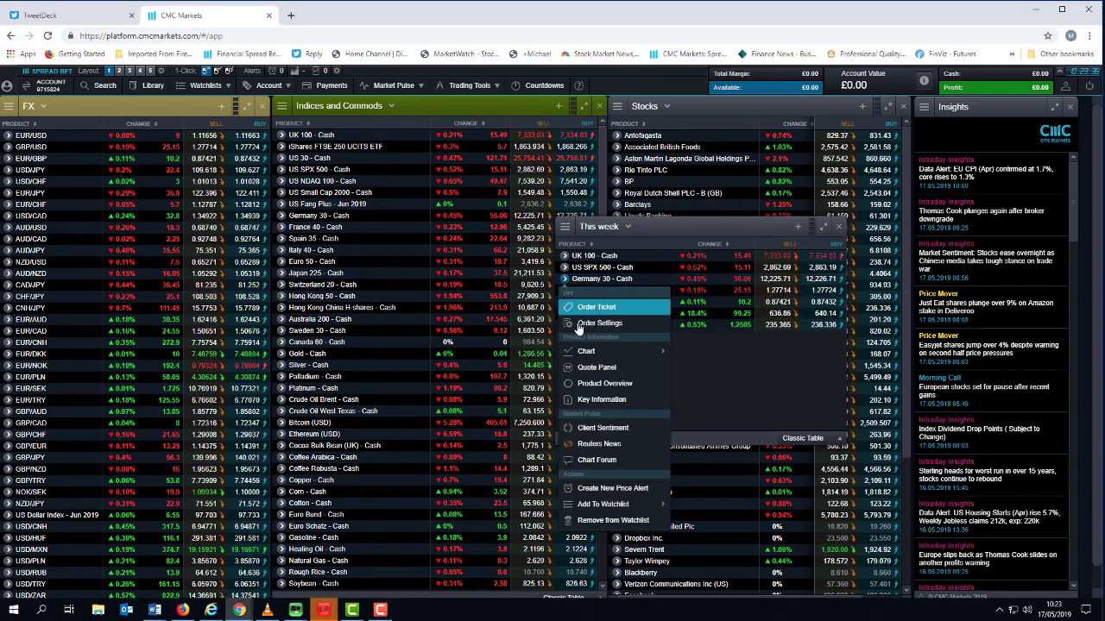
left_click(703, 355)
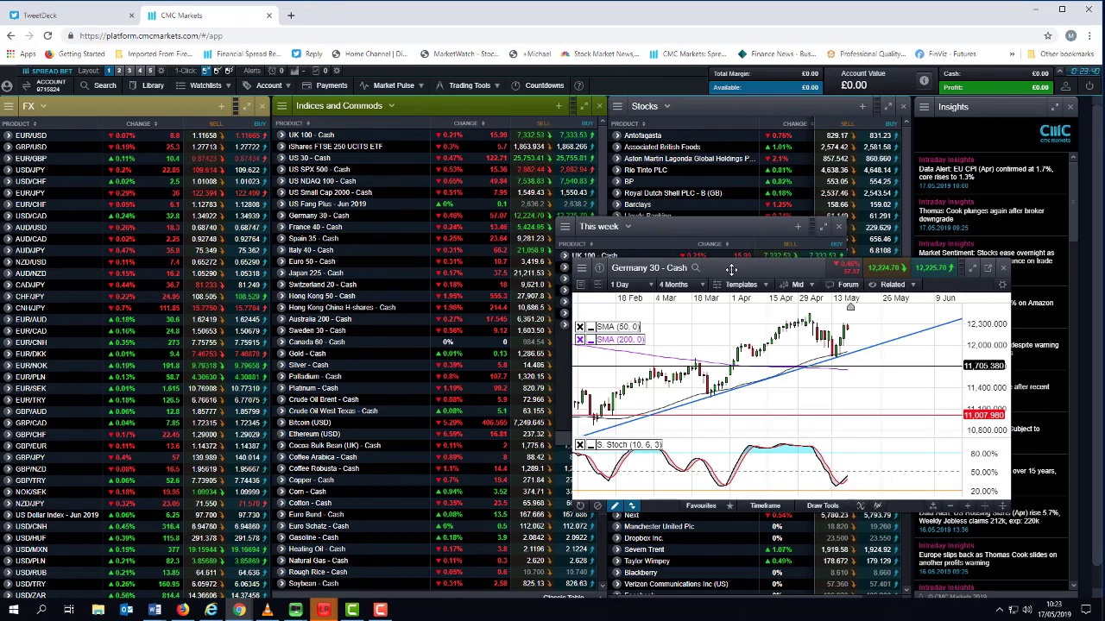
left_click_drag(731, 269, 450, 212)
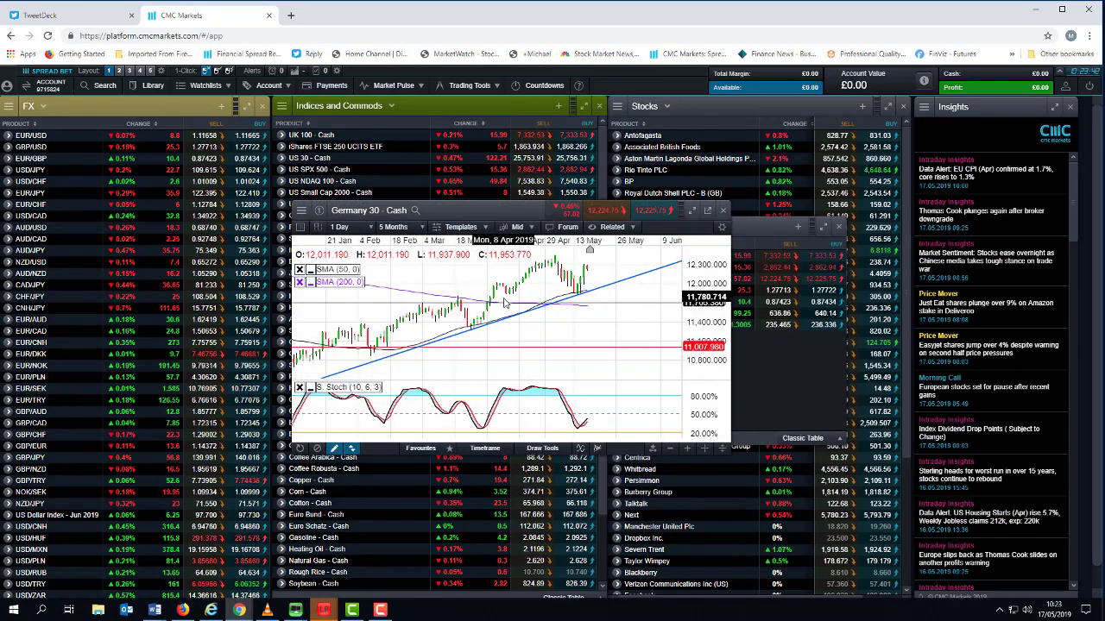
scroll(504, 304, "down", 2)
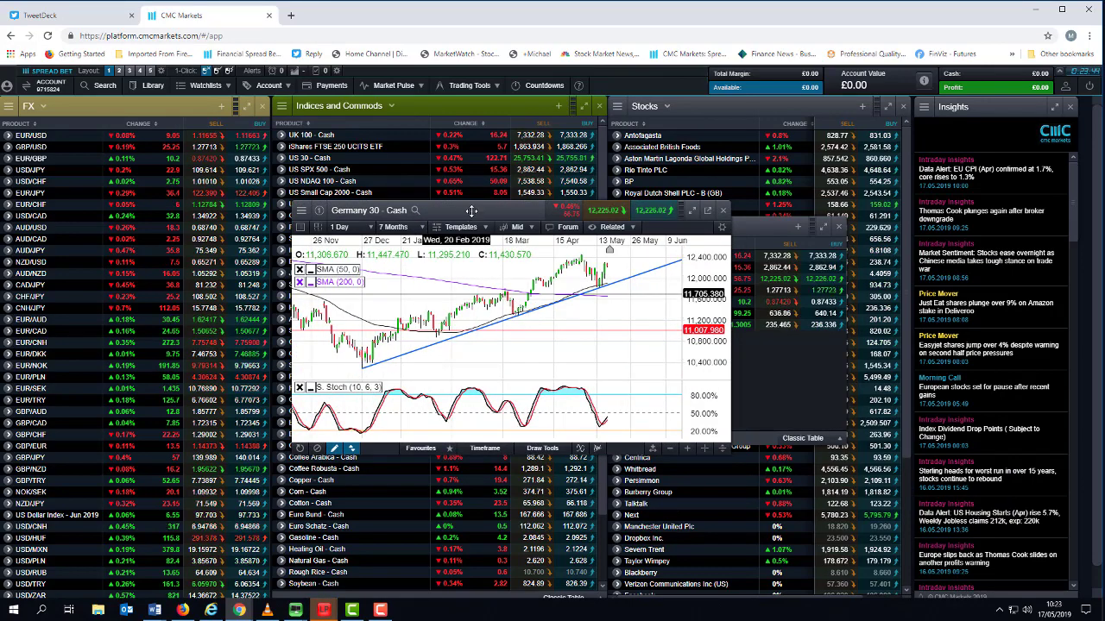
left_click_drag(472, 210, 327, 227)
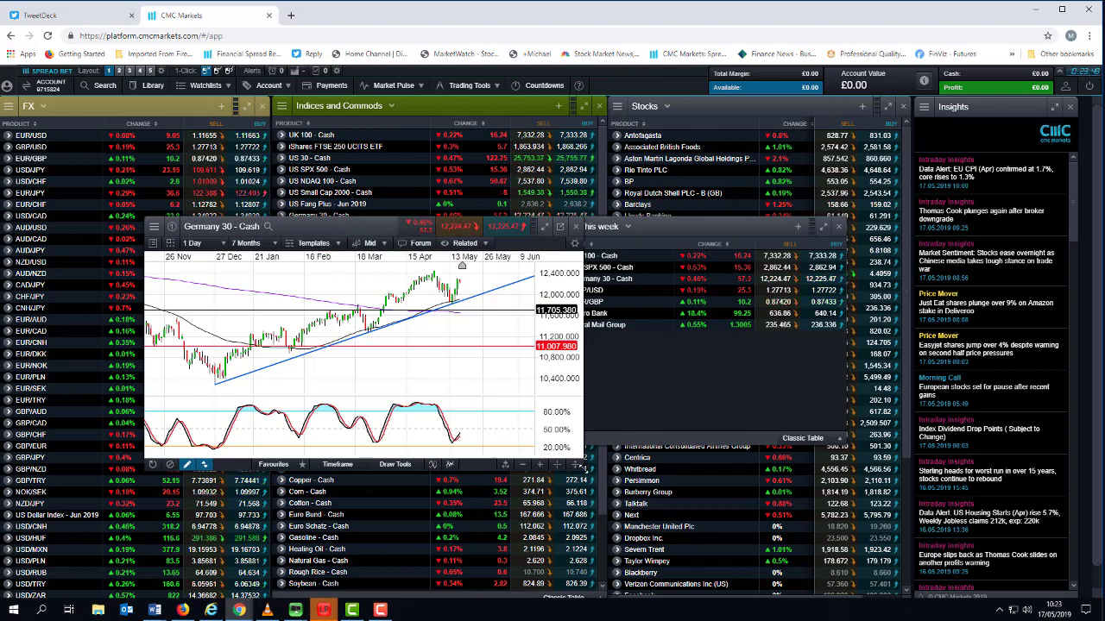
left_click_drag(583, 466, 688, 518)
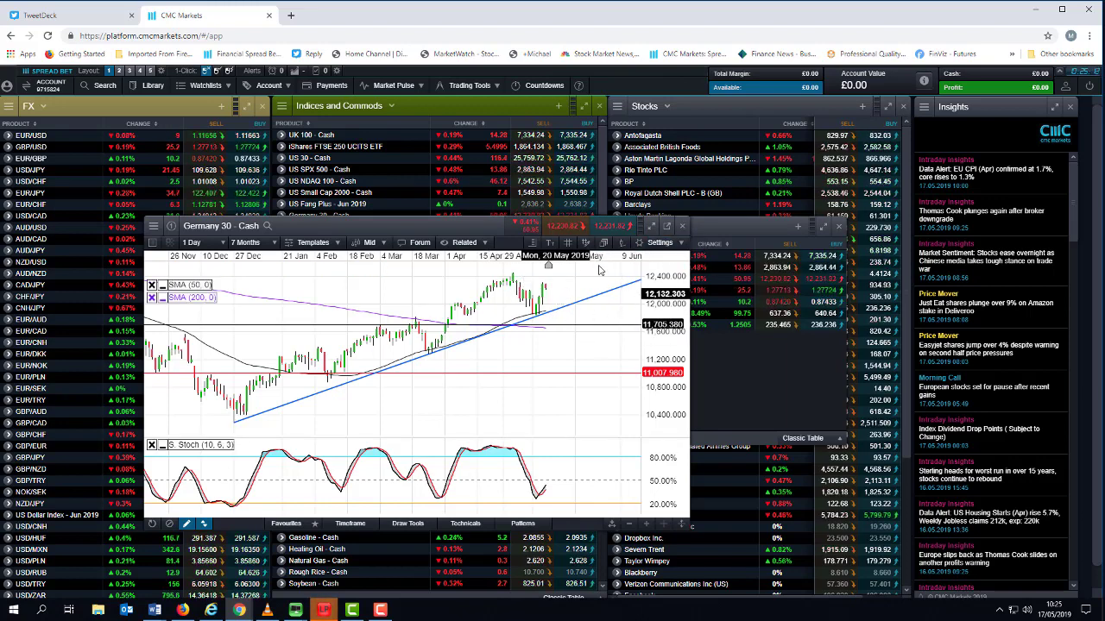
Close the Germany 30 chart and open a US SPX 500 - Cash Indices and Commods chart.
left_click(682, 226)
left_click(565, 269)
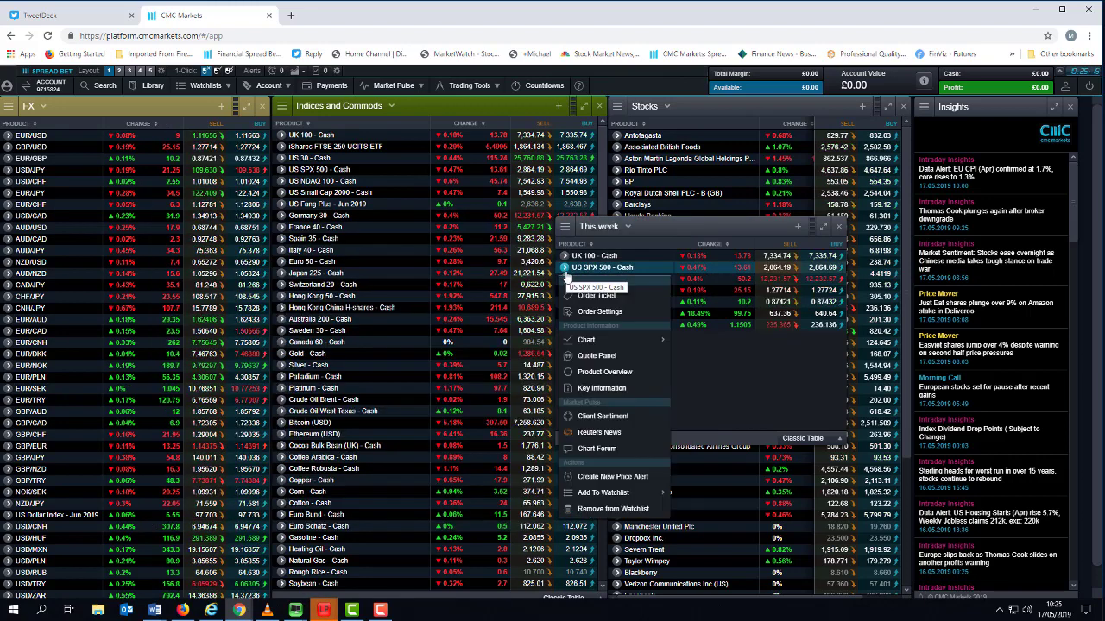
mouse_move(621, 340)
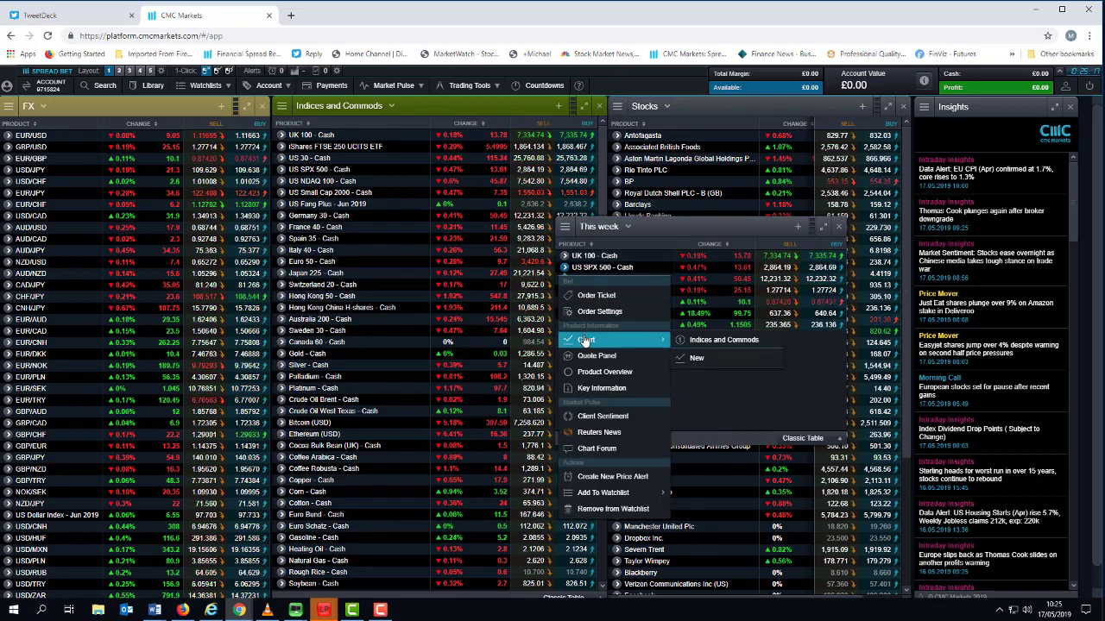
left_click(702, 341)
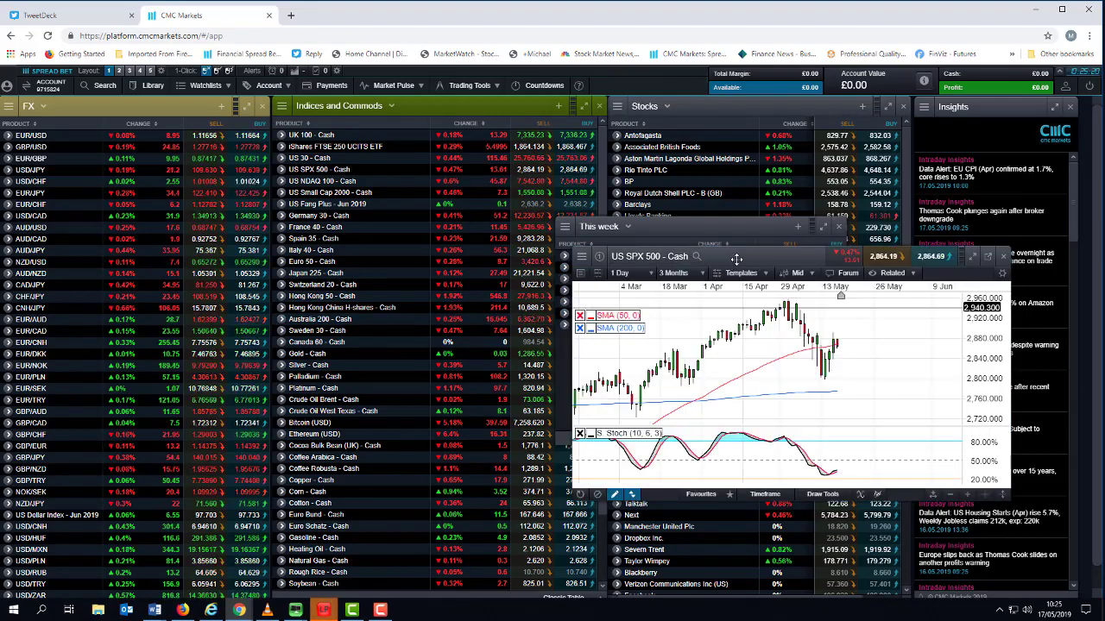
Move the US SPX 500 chart to the left and adjust its visible date range.
left_click_drag(738, 259, 309, 240)
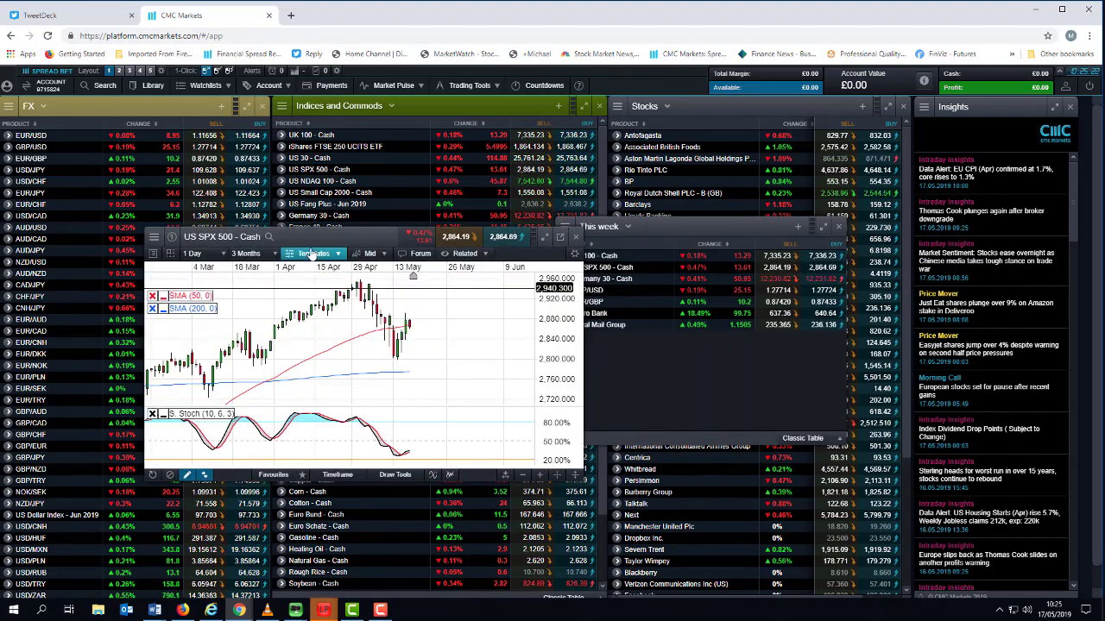
scroll(352, 337, "down", 2)
scroll(352, 337, "up", 2)
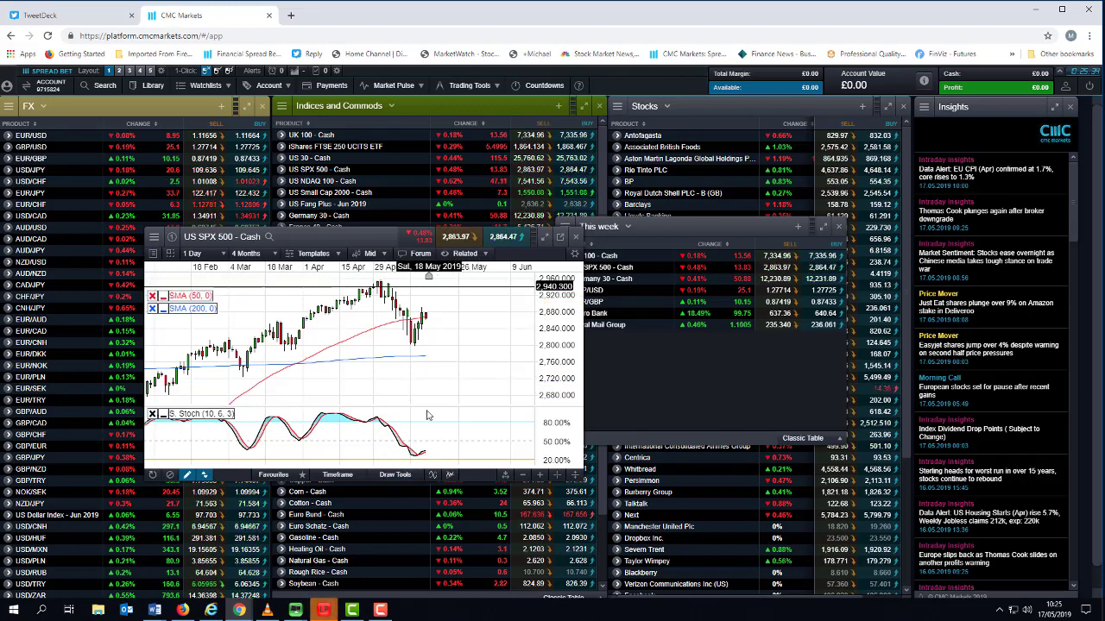
scroll(361, 351, "down", 1)
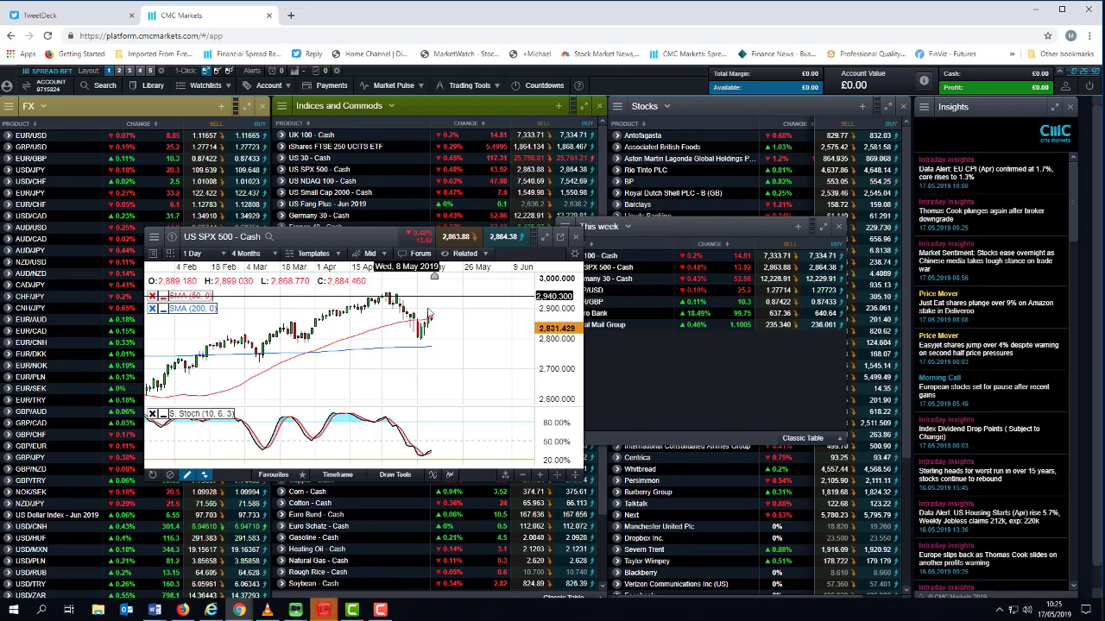
left_click_drag(371, 236, 313, 227)
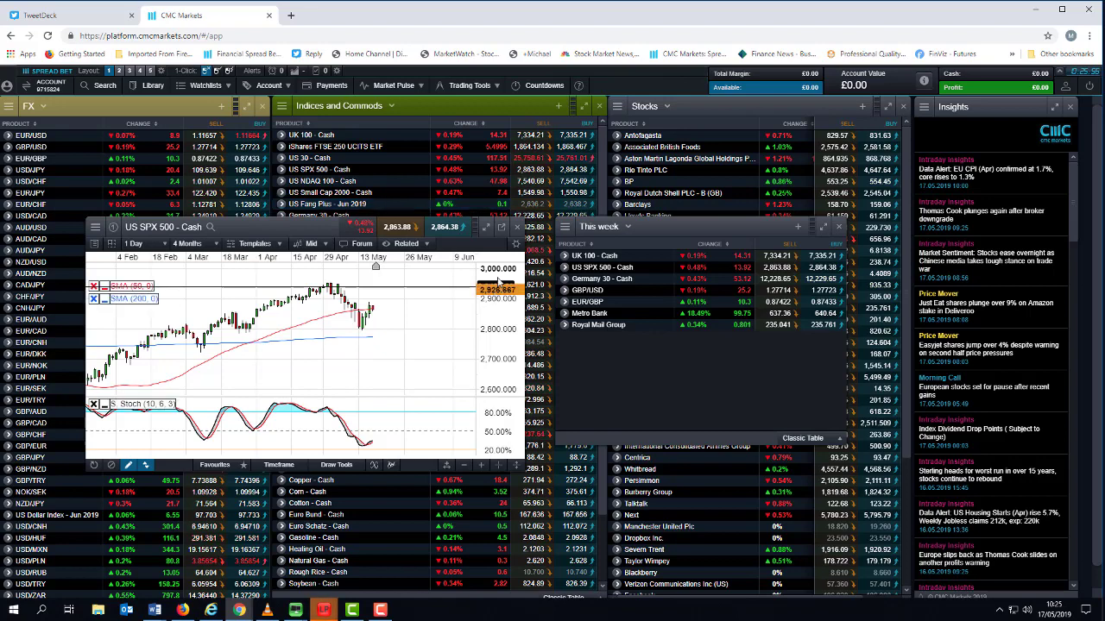
Close the US SPX 500 chart, open the UK 100 - Cash chart and move it down-left.
left_click(518, 227)
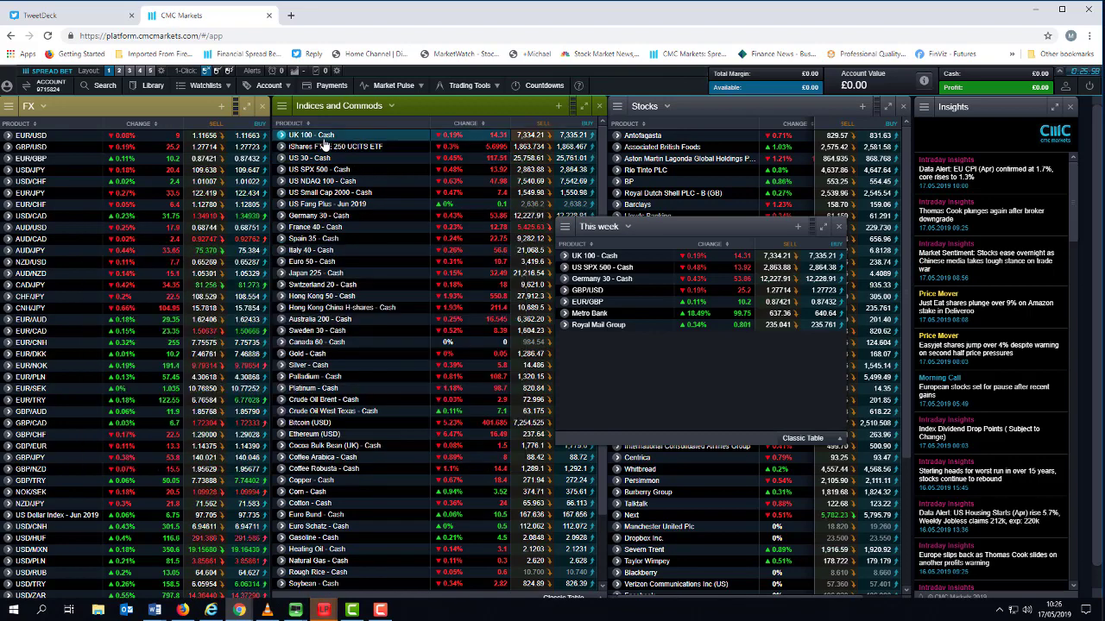
left_click(323, 142)
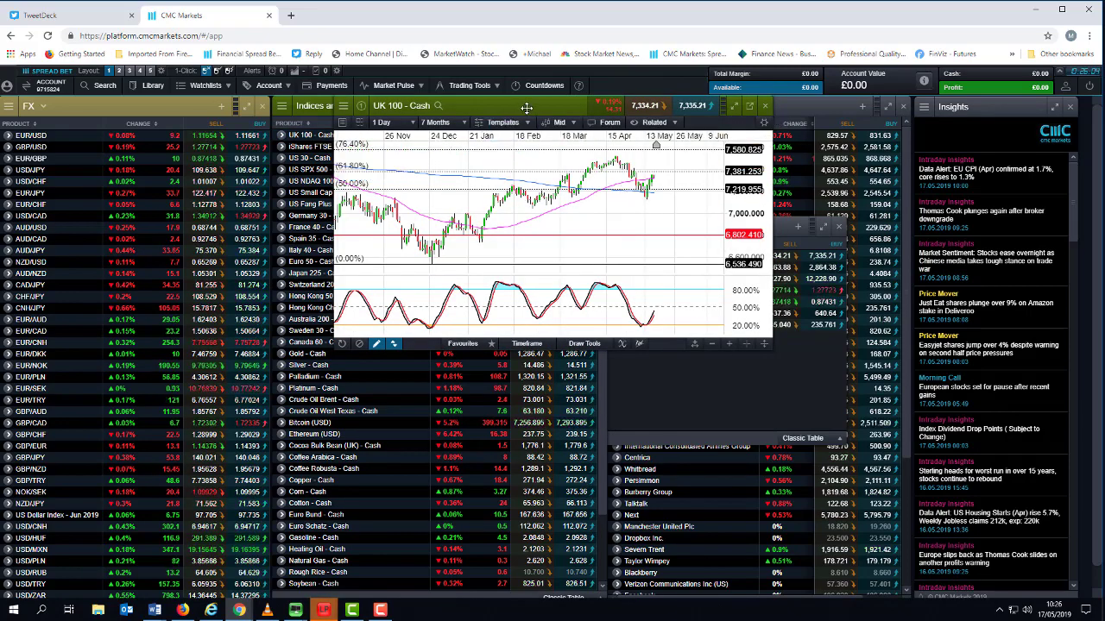
left_click_drag(526, 107, 354, 246)
scroll(366, 348, "up", 5)
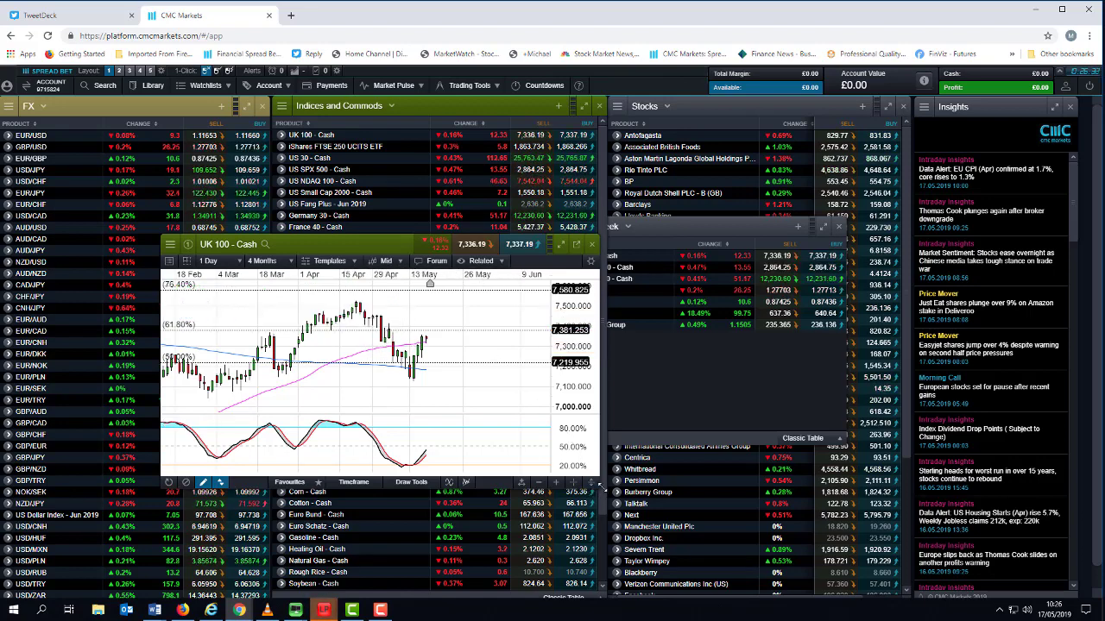
Enlarge the UK 100 chart, zoom to about 3 months, then close it.
left_click_drag(600, 488, 635, 518)
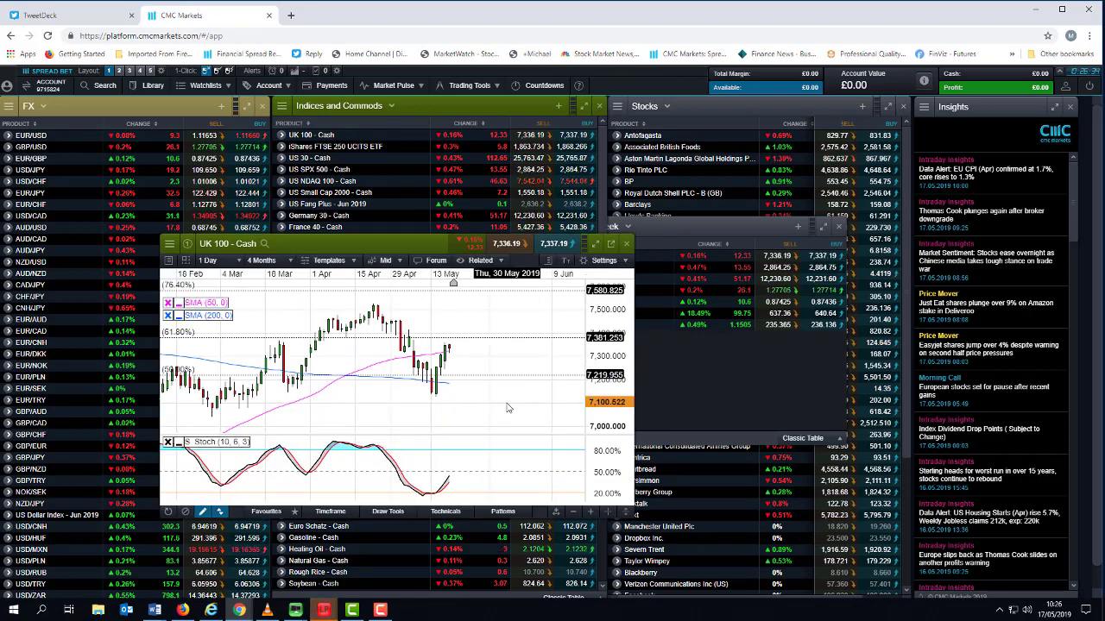
scroll(507, 408, "up", 3)
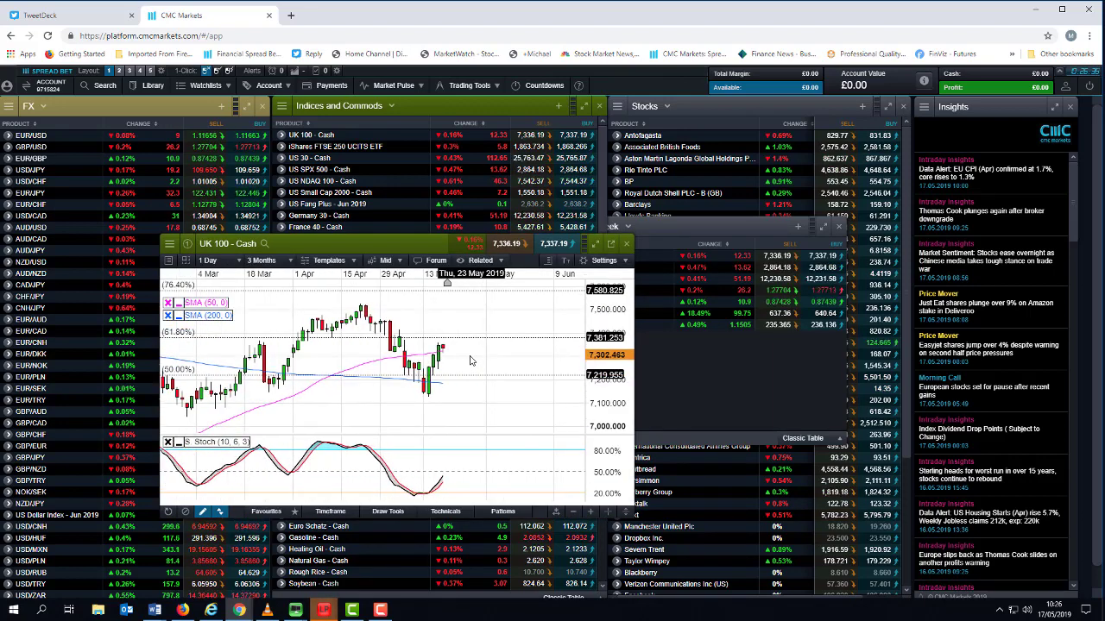
left_click(627, 247)
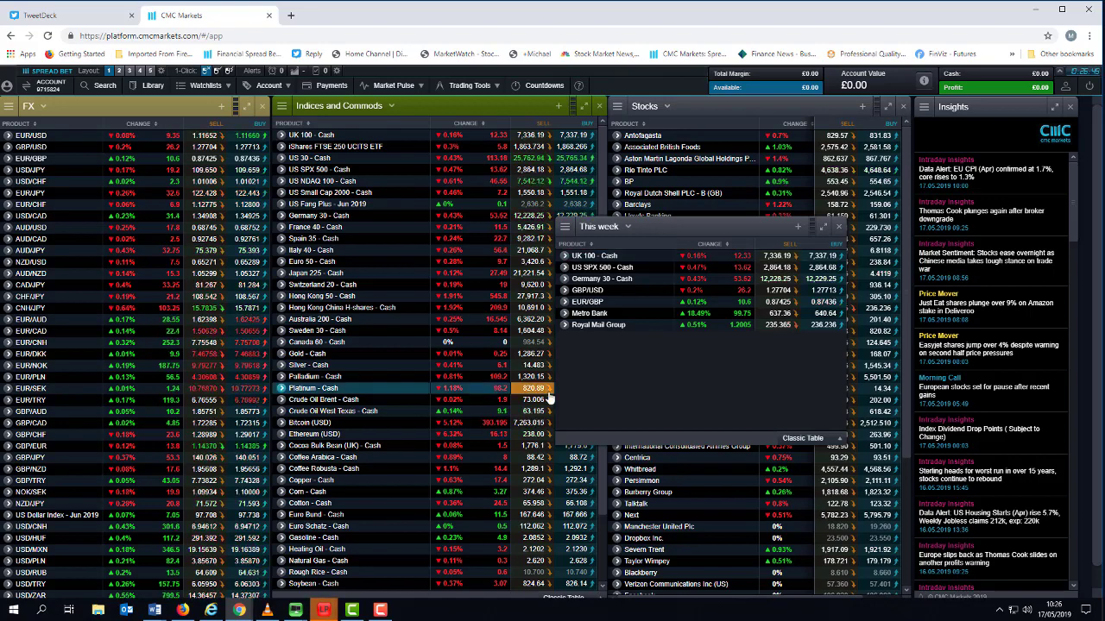
Open a GBP/USD chart and move it to the upper left.
left_click(565, 298)
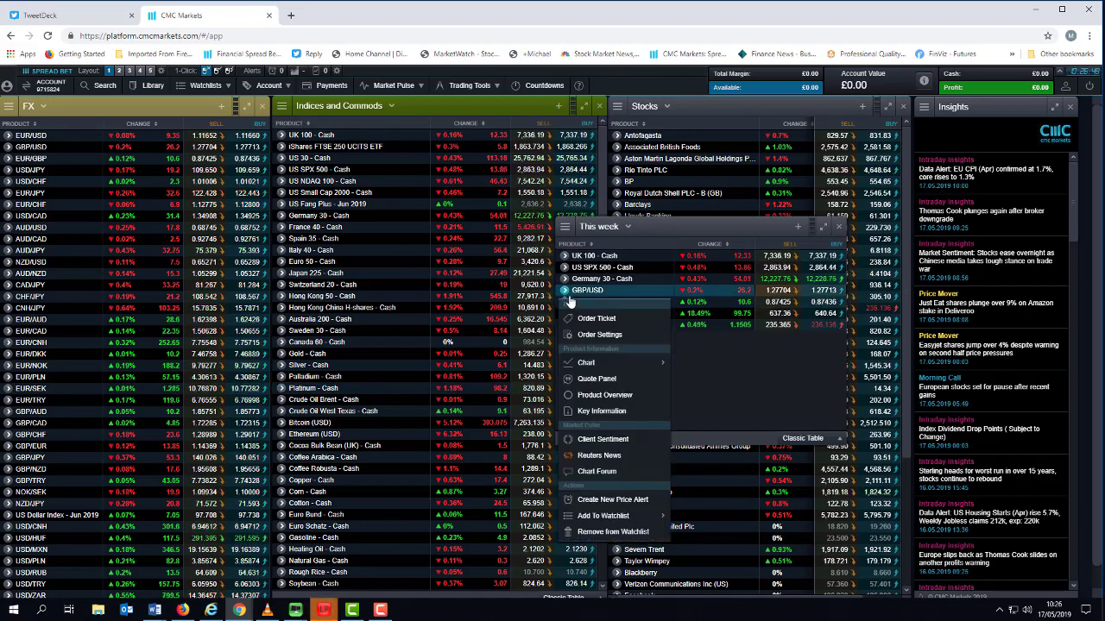
mouse_move(608, 363)
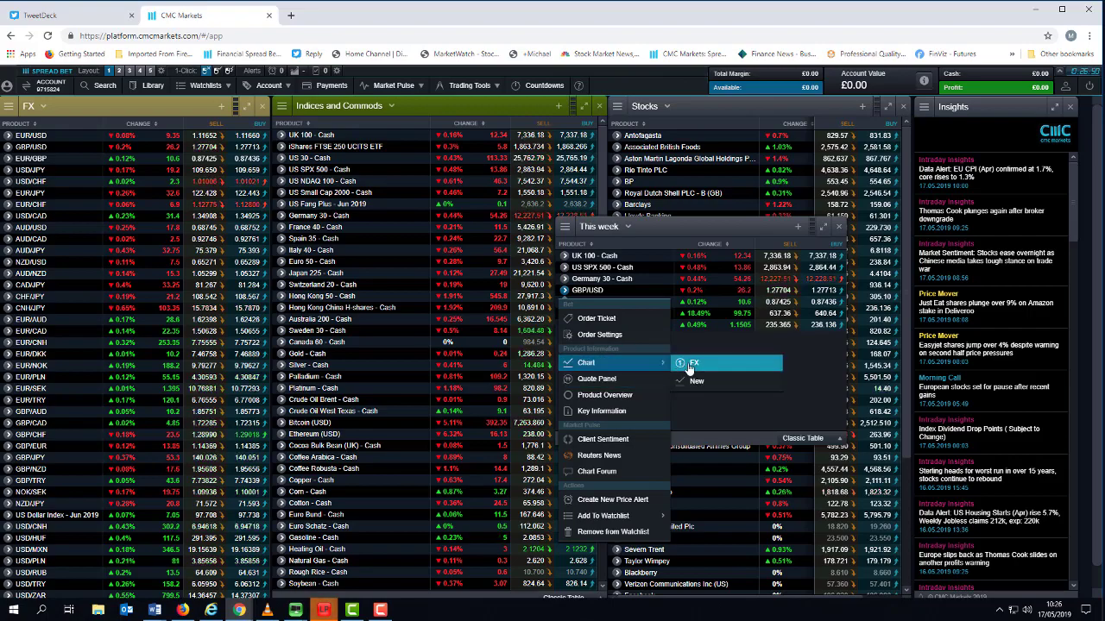
left_click(690, 364)
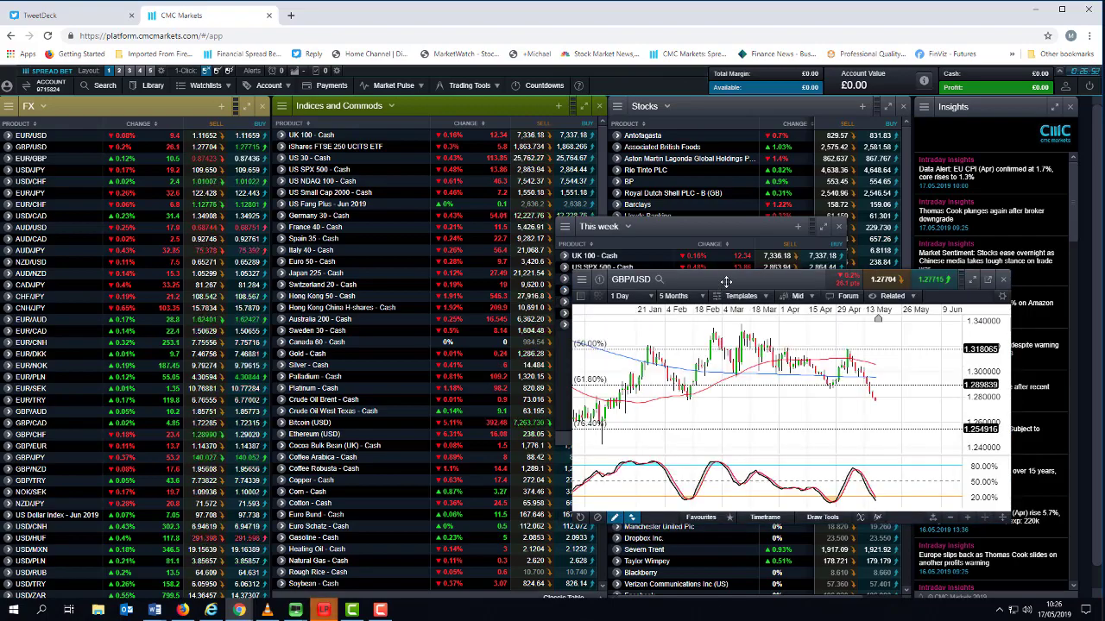
left_click_drag(687, 272, 194, 177)
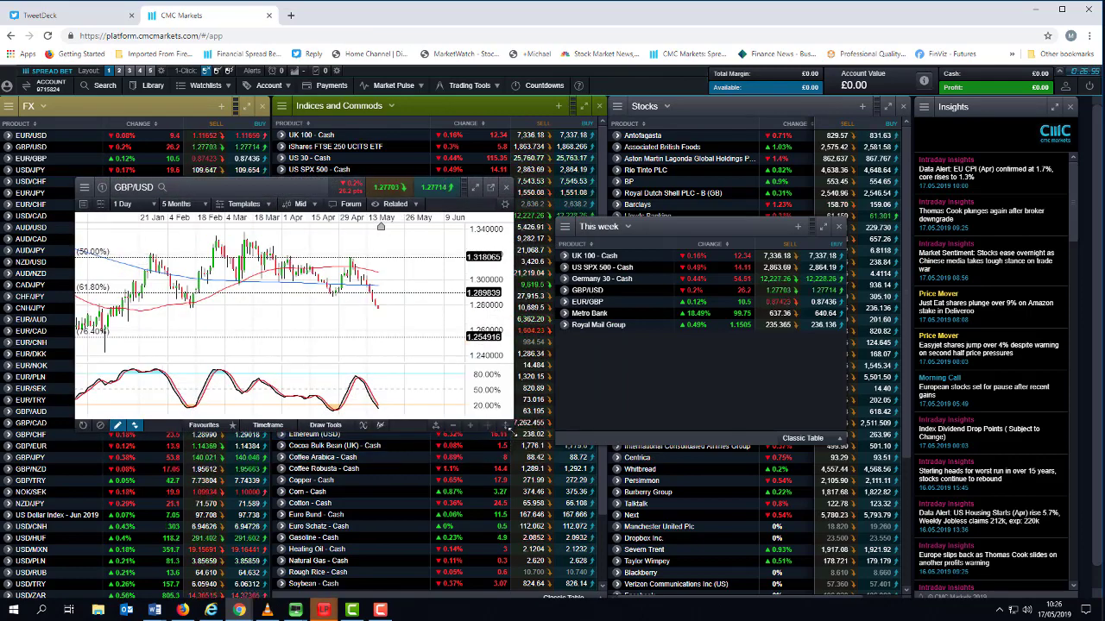
Enlarge the GBP/USD chart, move the This week watchlist aside, then close the chart after reviewing.
left_click_drag(512, 444, 639, 522)
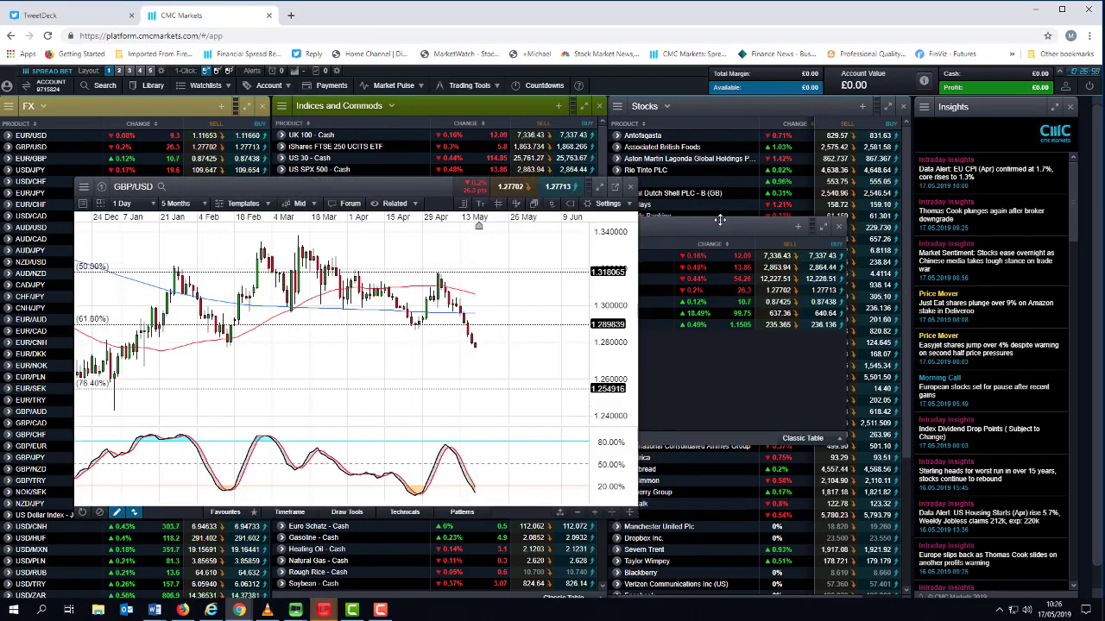
left_click_drag(713, 232, 909, 188)
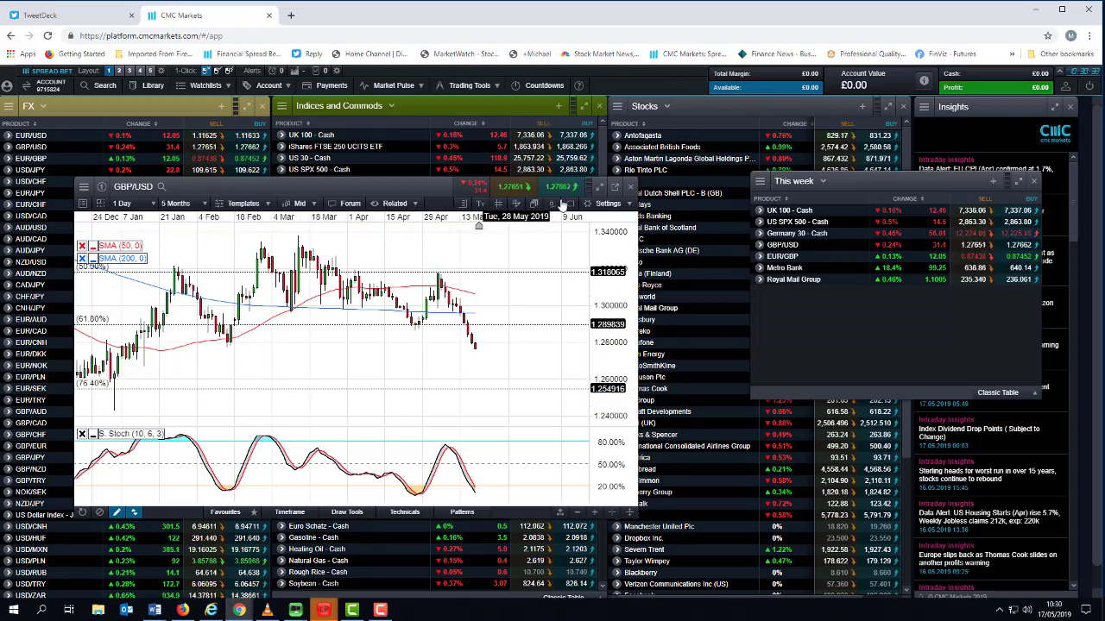
left_click(630, 187)
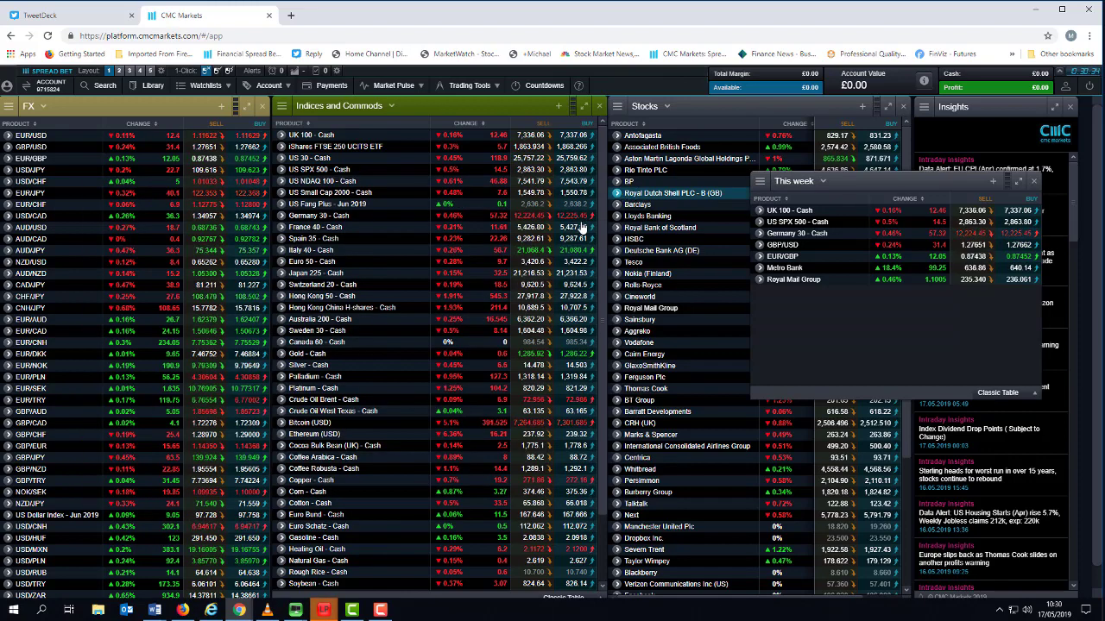
right_click(768, 257)
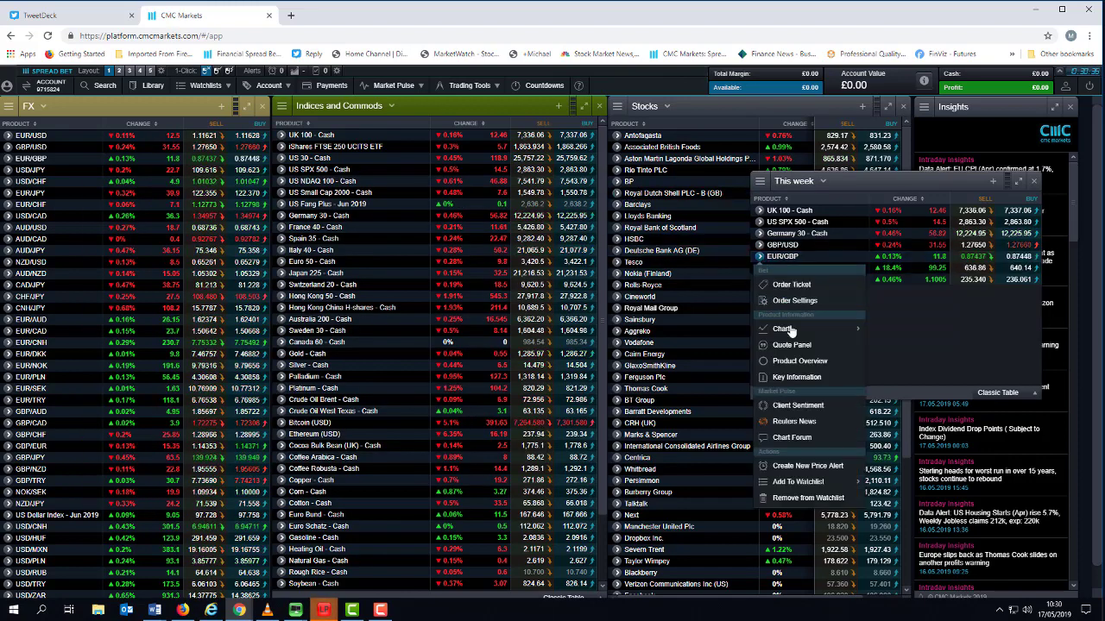
mouse_move(790, 333)
left_click(884, 330)
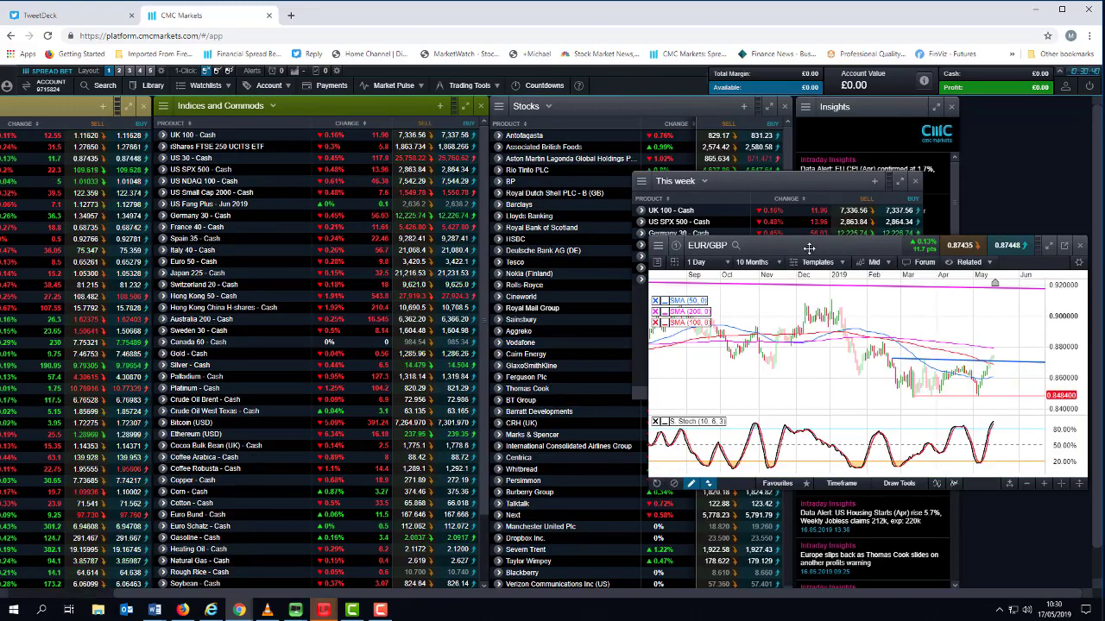
left_click_drag(808, 248, 226, 221)
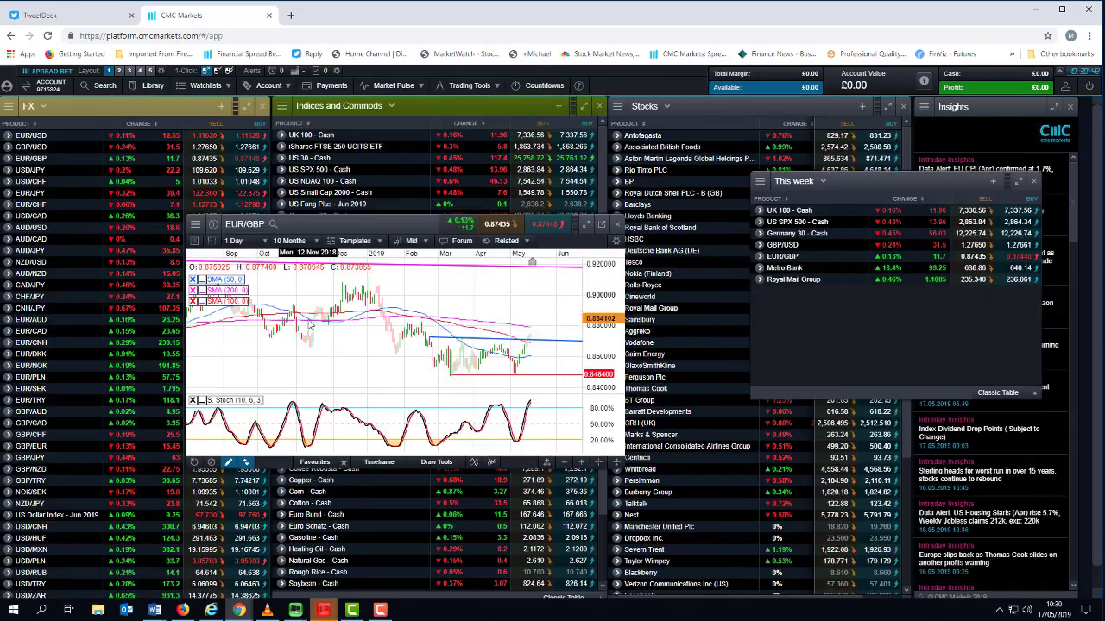
scroll(310, 324, "up", 5)
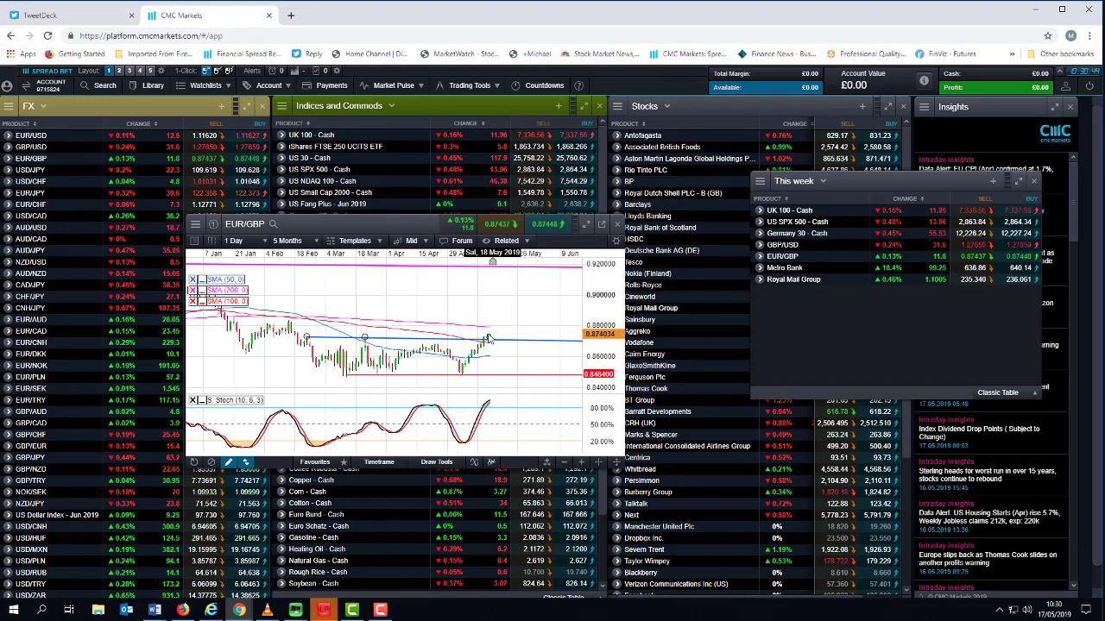
scroll(489, 336, "up", 1)
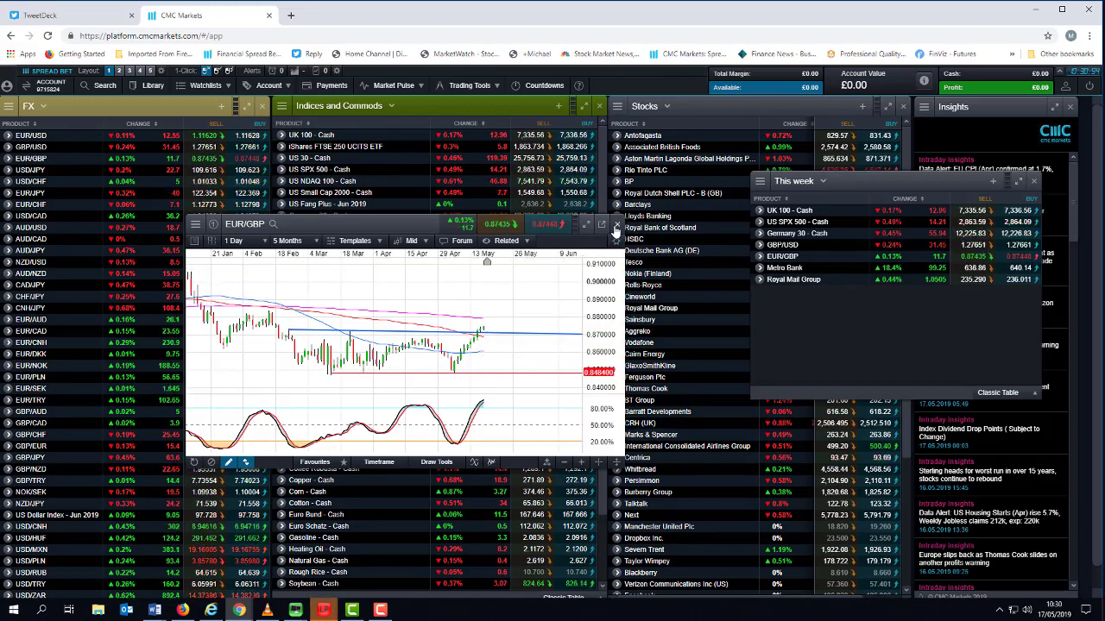
left_click(615, 226)
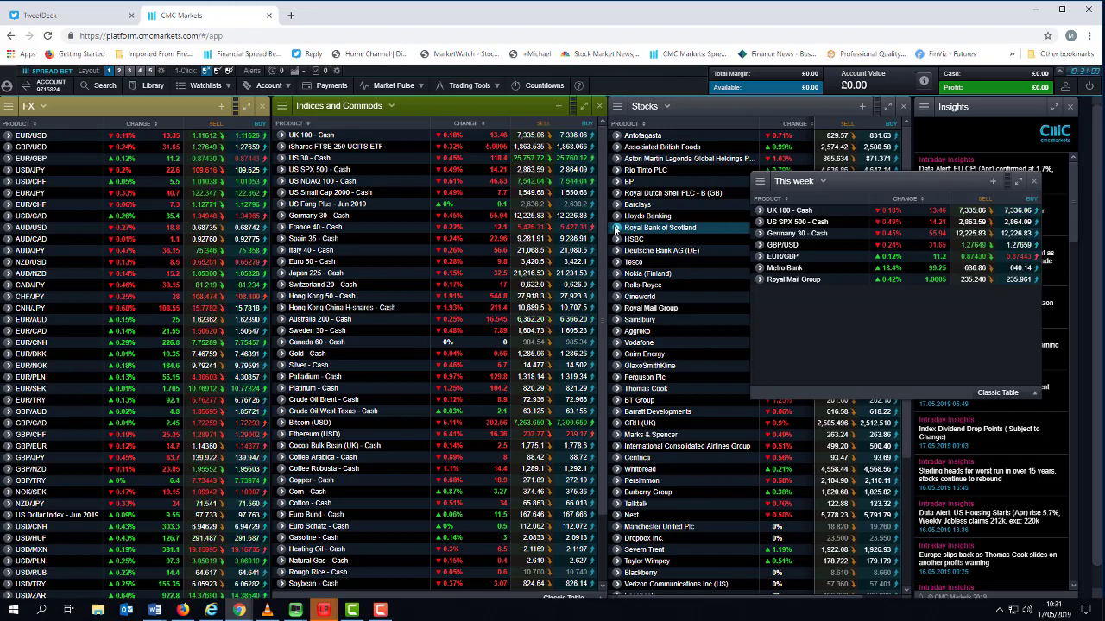
Open a Royal Mail Group chart from the Stocks template and move it left-centre.
left_click(759, 281)
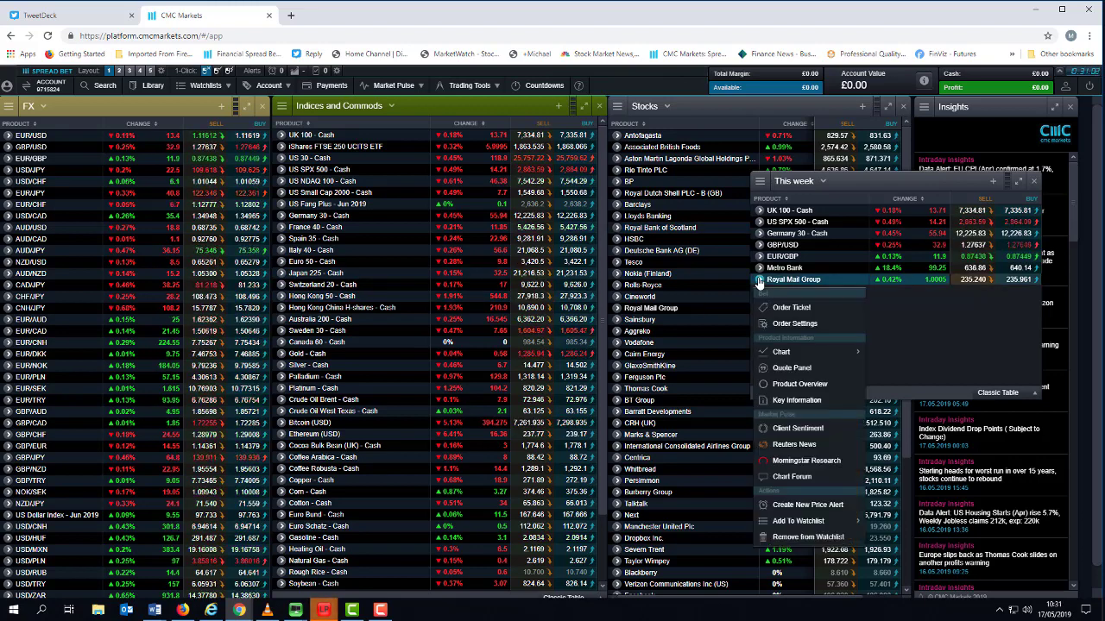
mouse_move(777, 359)
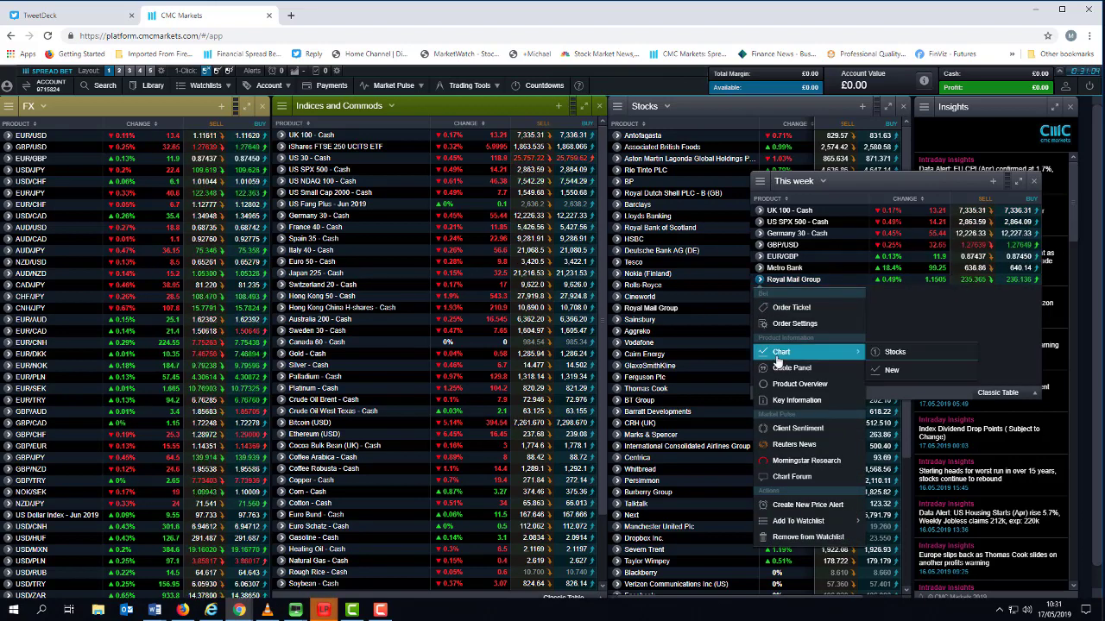
left_click(893, 352)
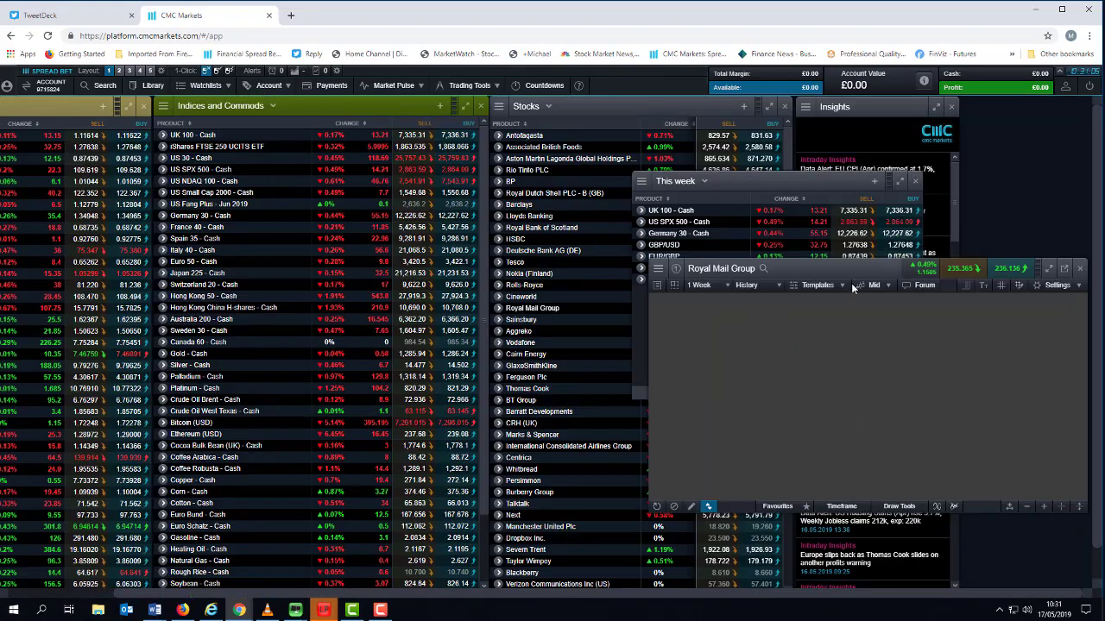
left_click_drag(908, 268, 368, 231)
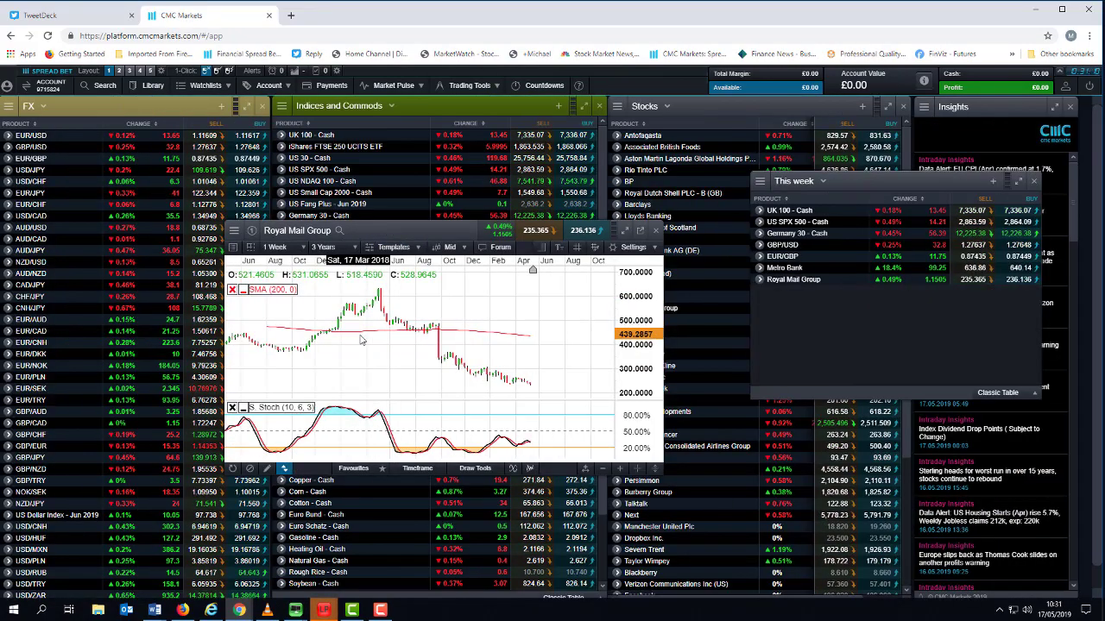
scroll(363, 339, "down", 5)
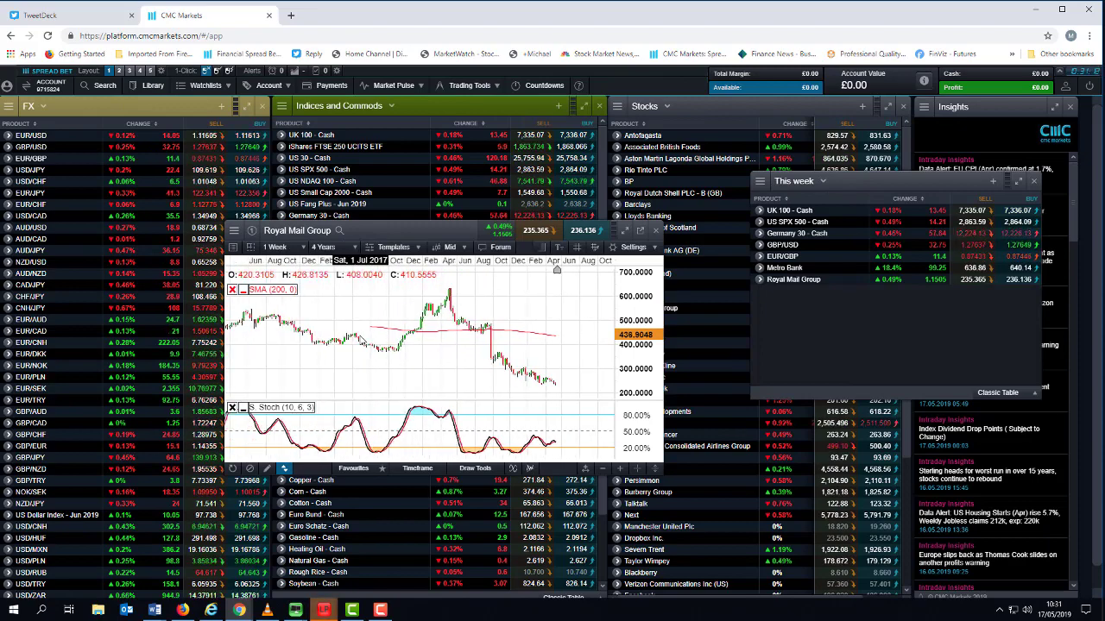
scroll(416, 332, "up", 4)
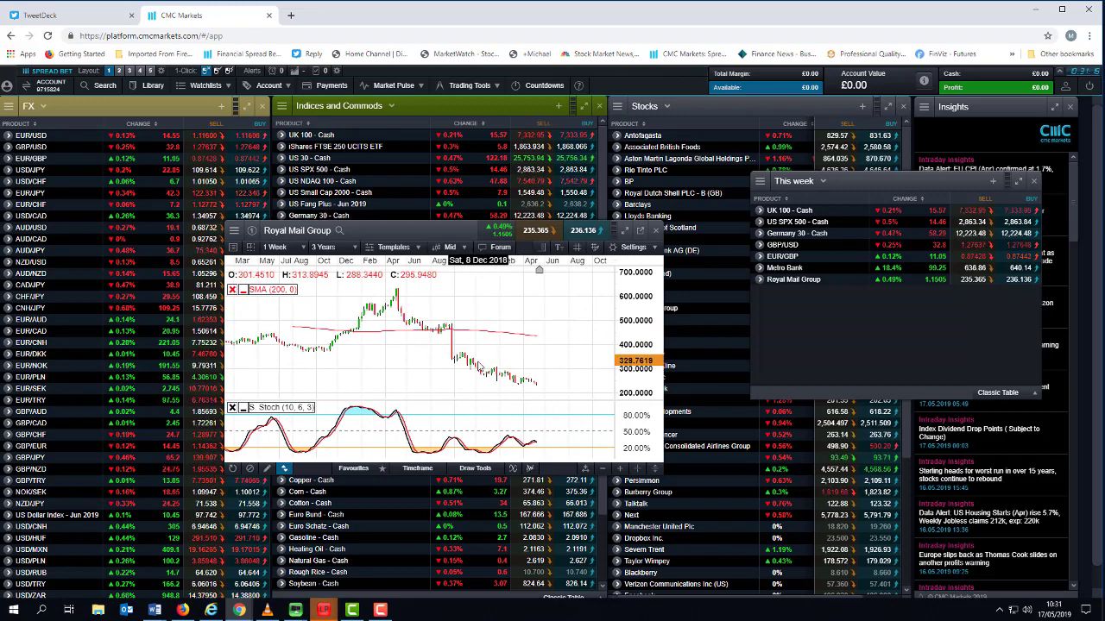
scroll(380, 311, "up", 1)
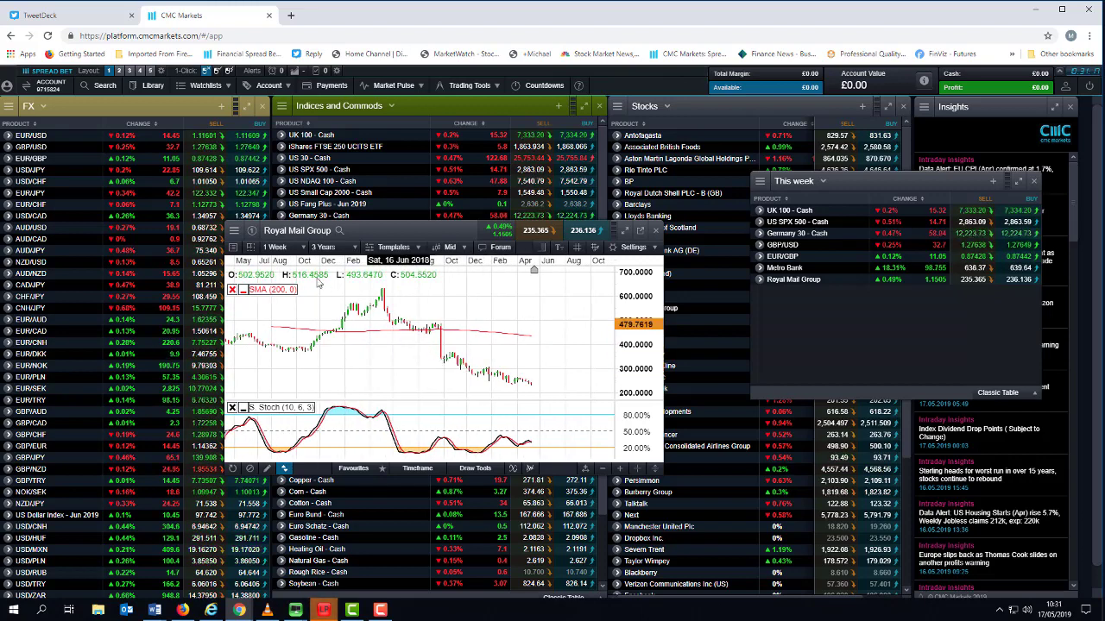
Switch the Royal Mail chart interval from 1 Week to 1 Day and zoom to about six months.
left_click(280, 249)
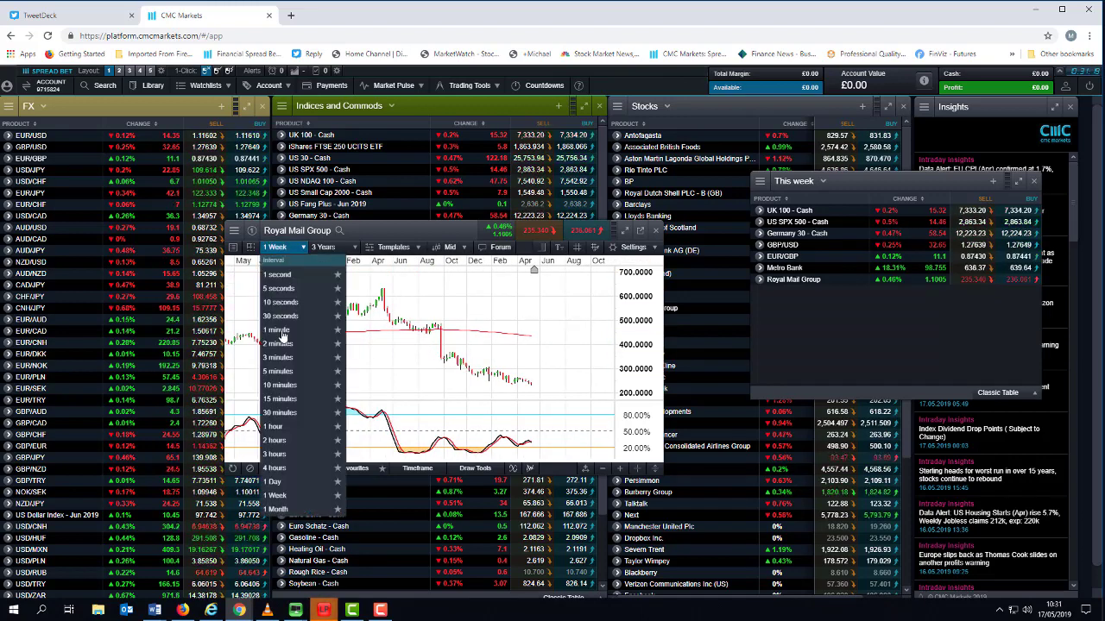
left_click(291, 486)
scroll(361, 376, "down", 2)
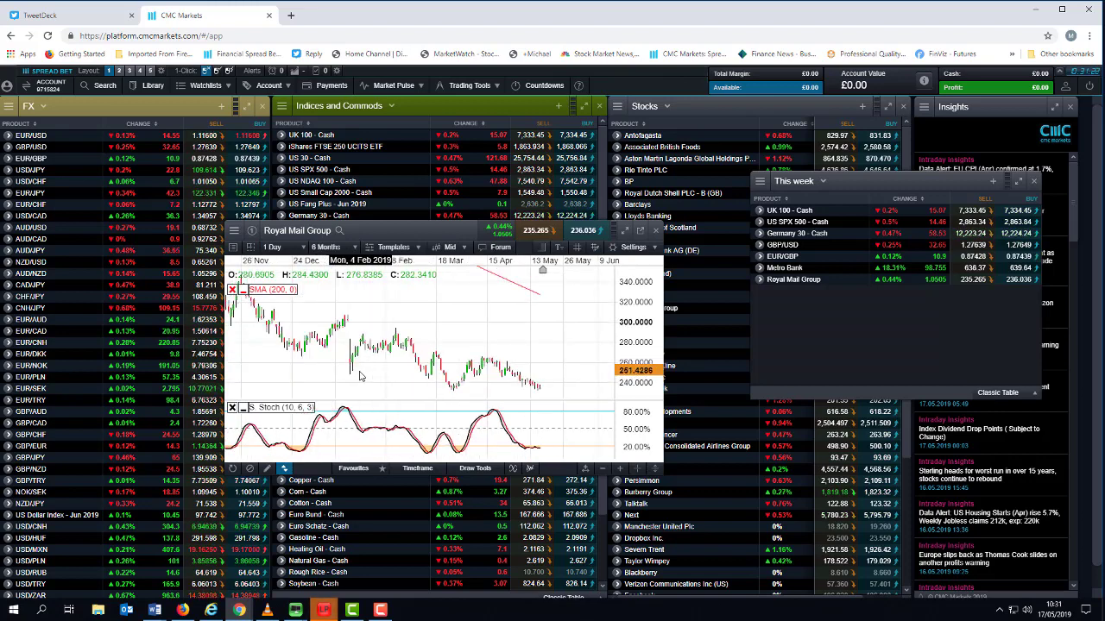
scroll(361, 375, "up", 2)
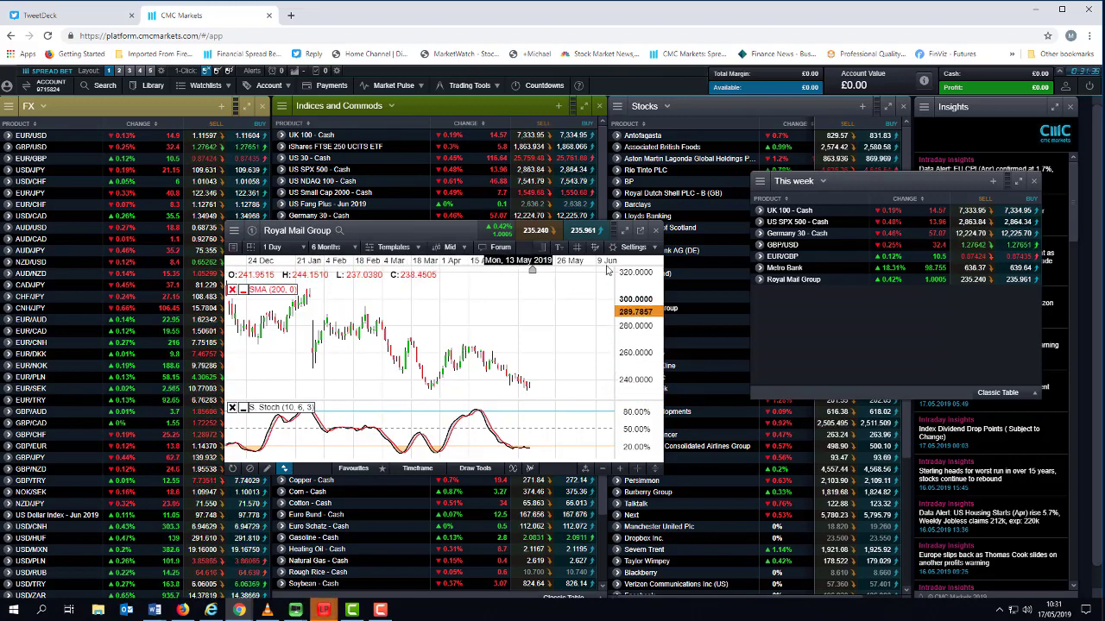
Close the Royal Mail chart and open Metro Bank's Auto Saved Chart.
left_click(656, 233)
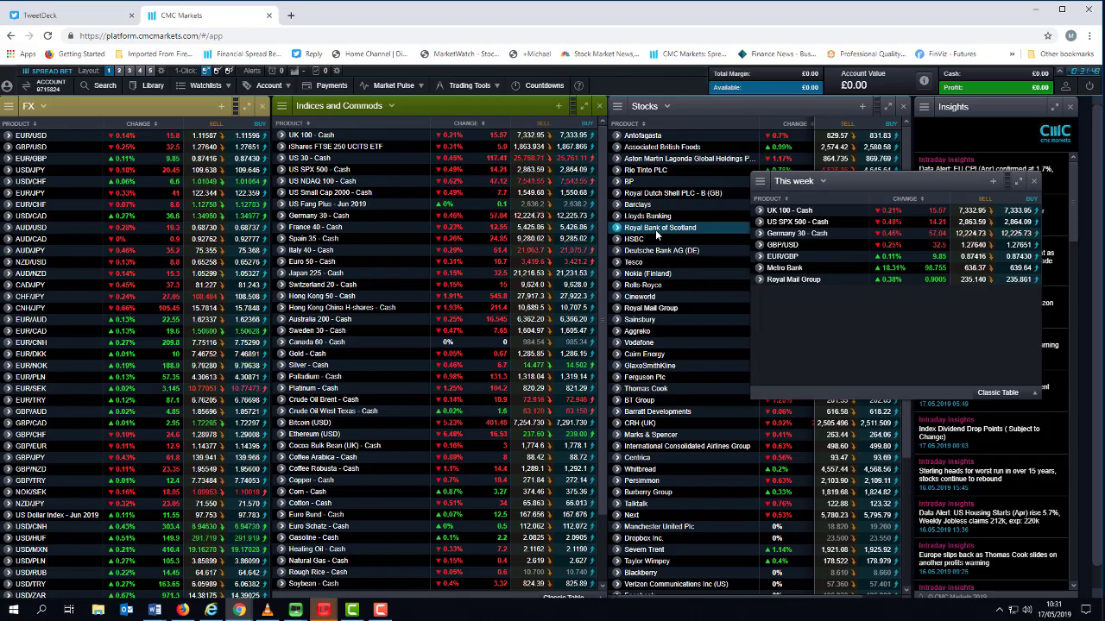
left_click(760, 273)
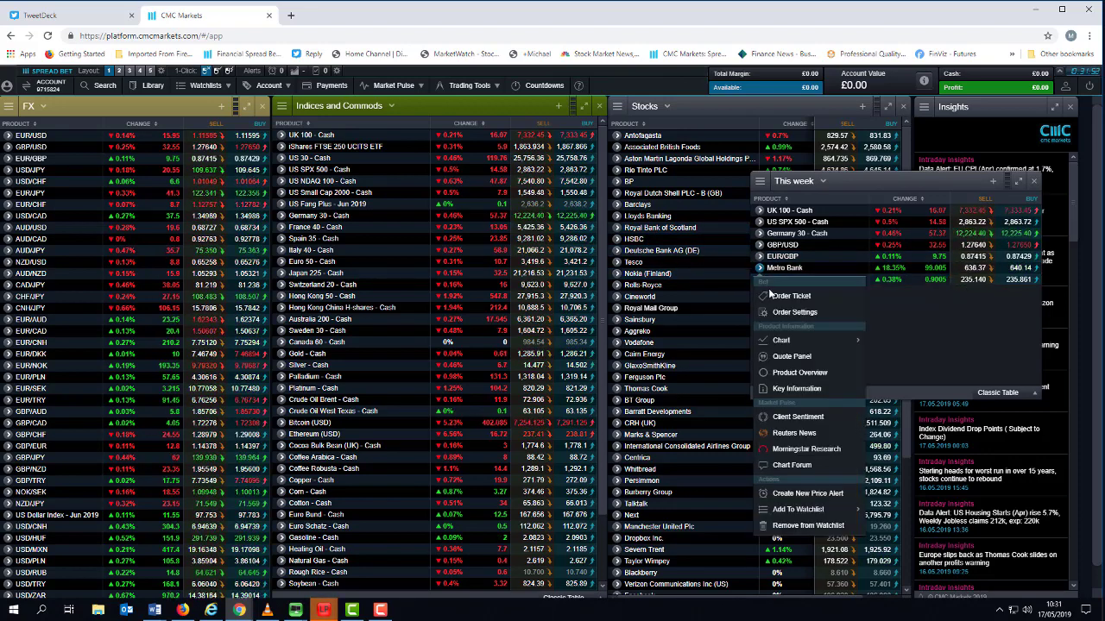
mouse_move(780, 343)
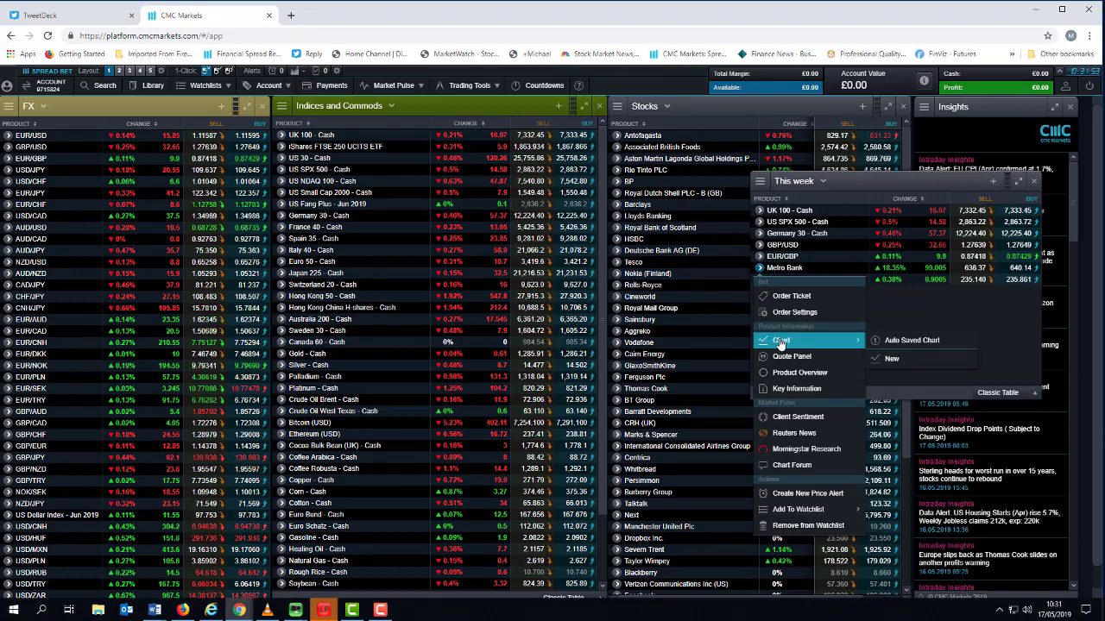
left_click(897, 342)
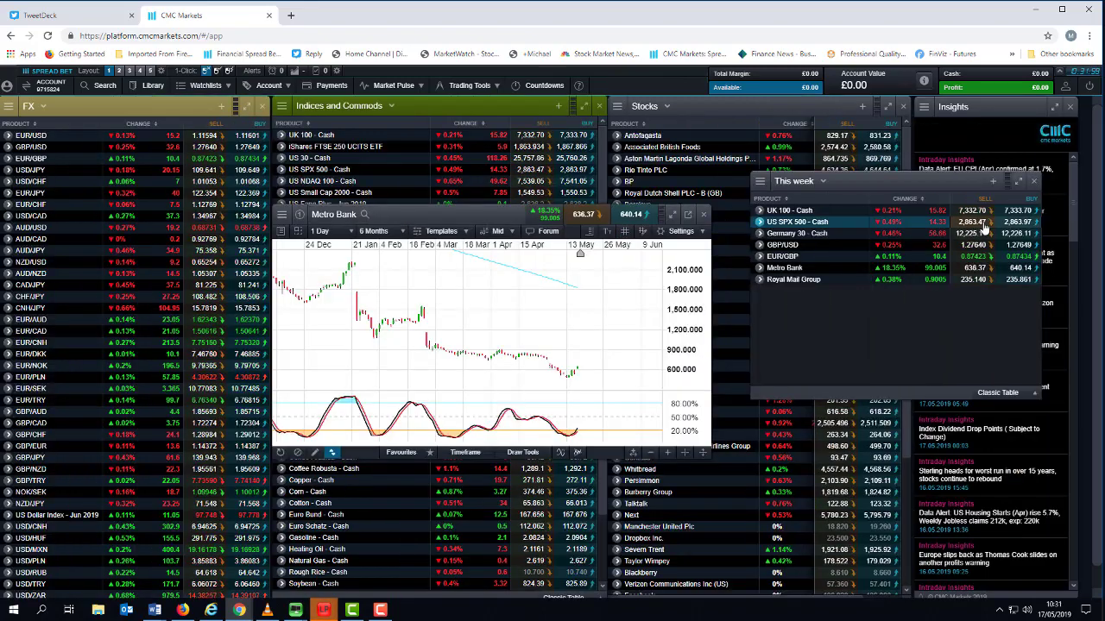
Close the This week watchlist, shift the Metro Bank chart slightly left and zoom its range.
left_click(1033, 181)
scroll(489, 333, "down", 4)
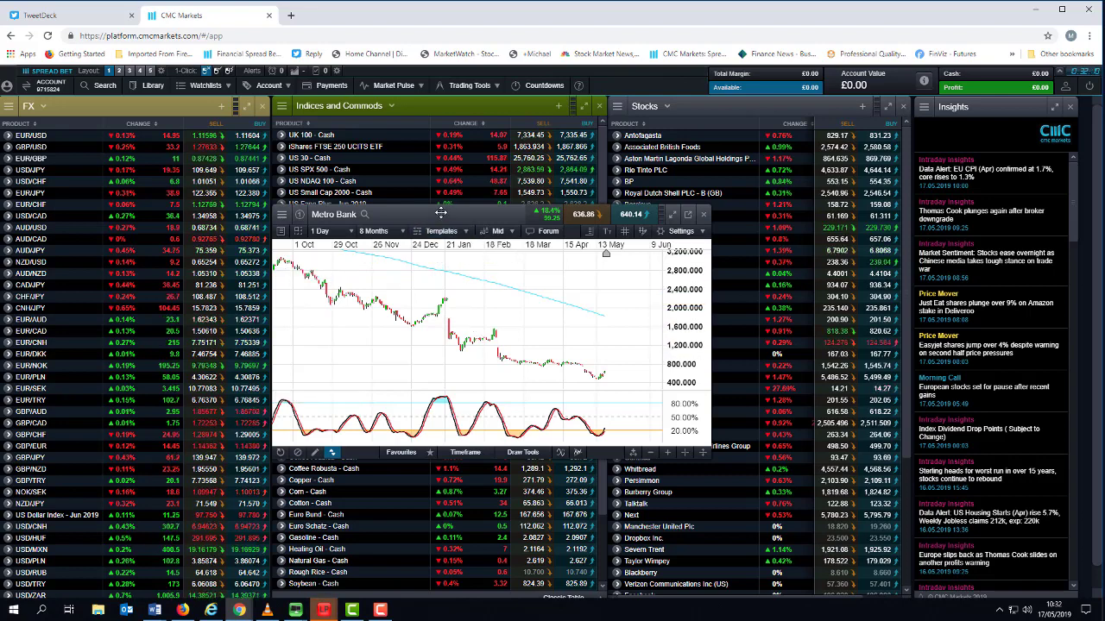
left_click_drag(440, 212, 380, 214)
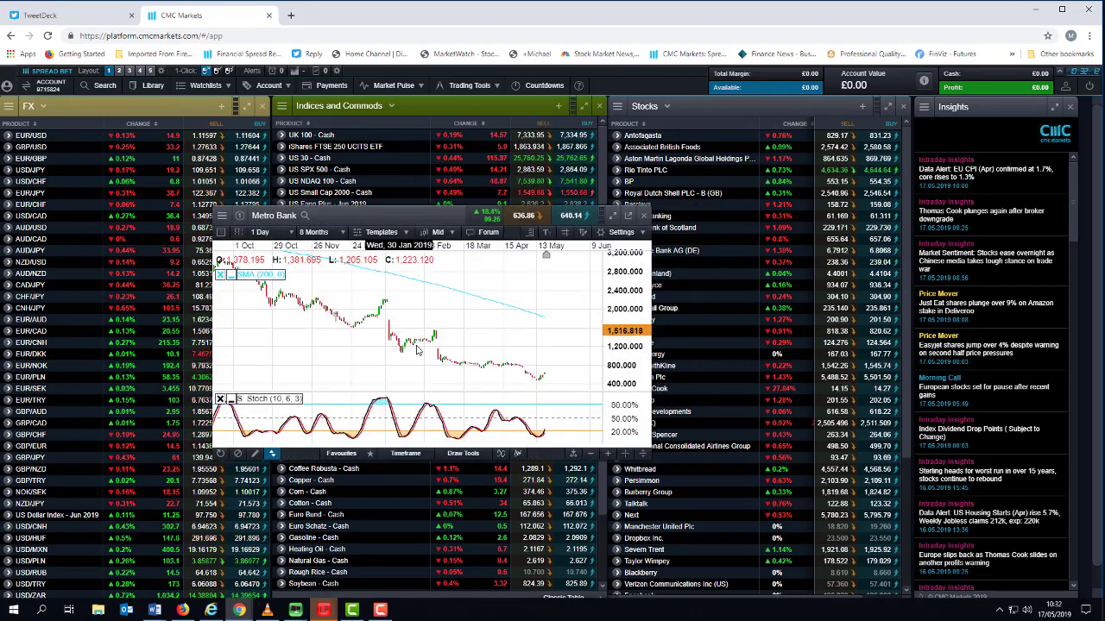
scroll(441, 354, "up", 2)
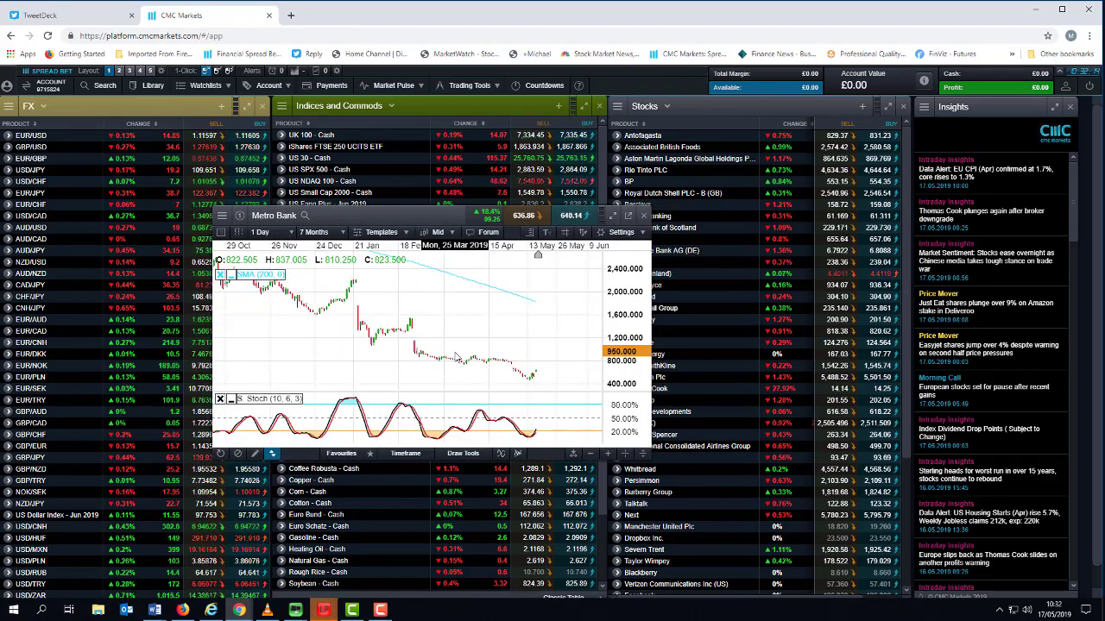
scroll(454, 357, "up", 1)
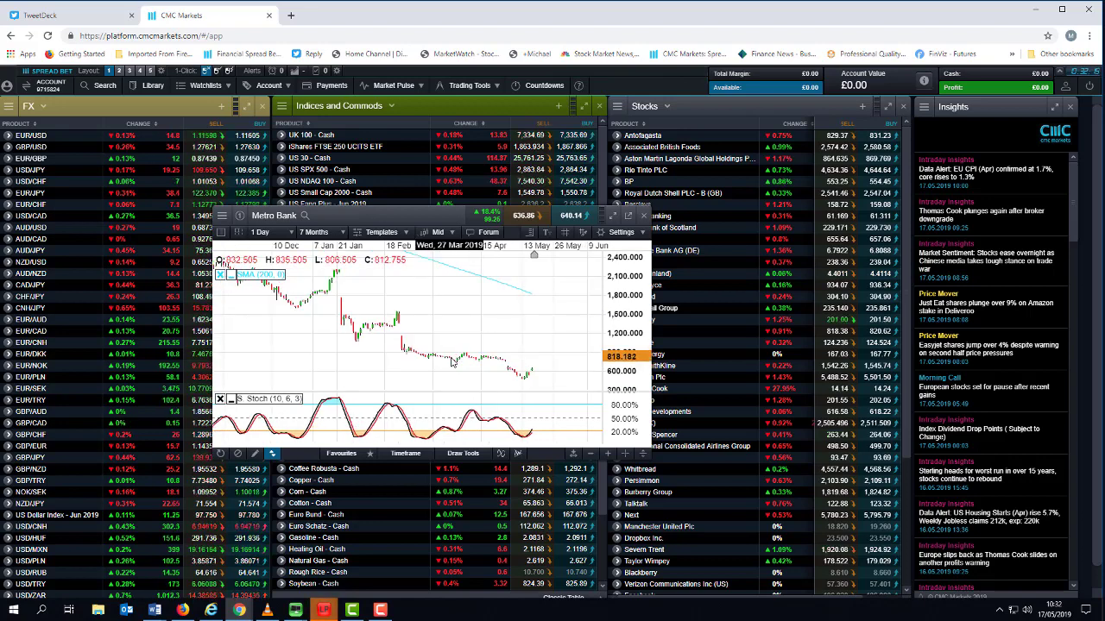
scroll(450, 363, "up", 2)
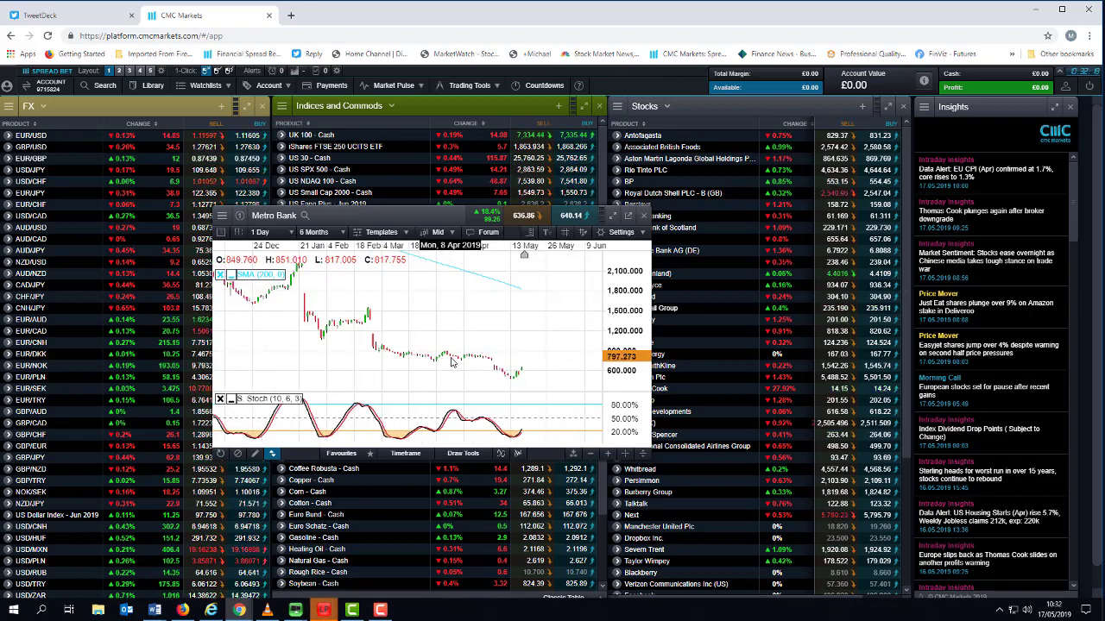
scroll(450, 363, "up", 1)
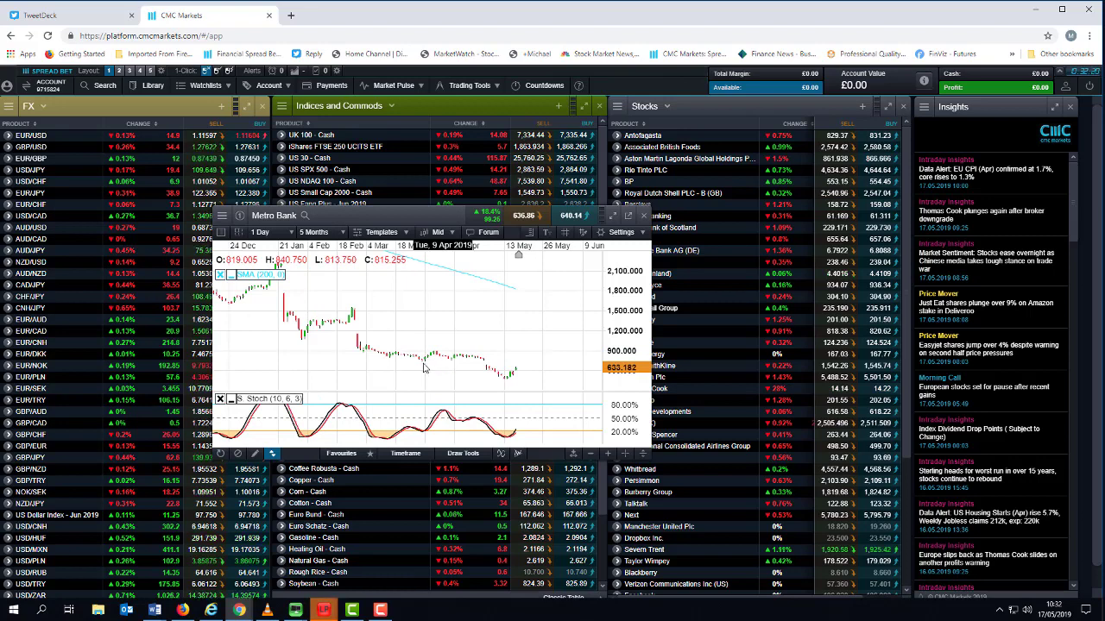